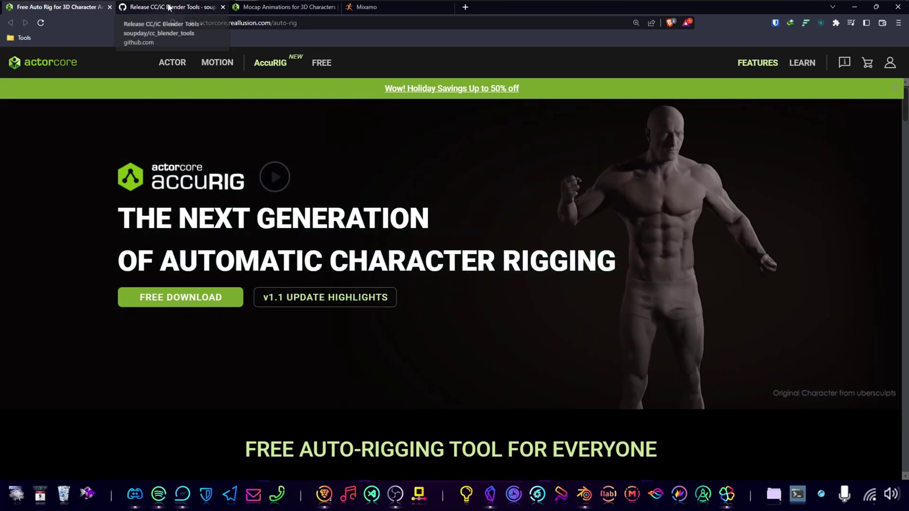
Open the cc_blender_tools 1.5.2 release on GitHub and start, then cancel, its Source code (zip) download
click(169, 7)
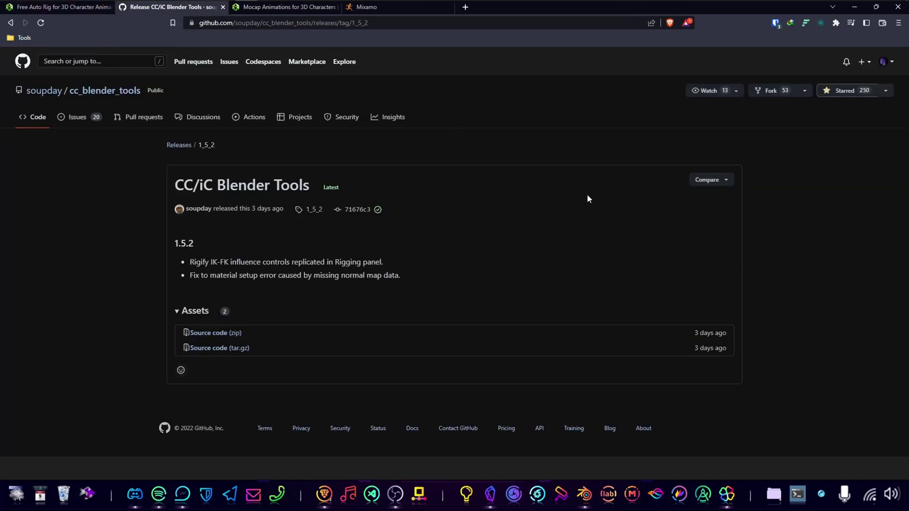
click(122, 95)
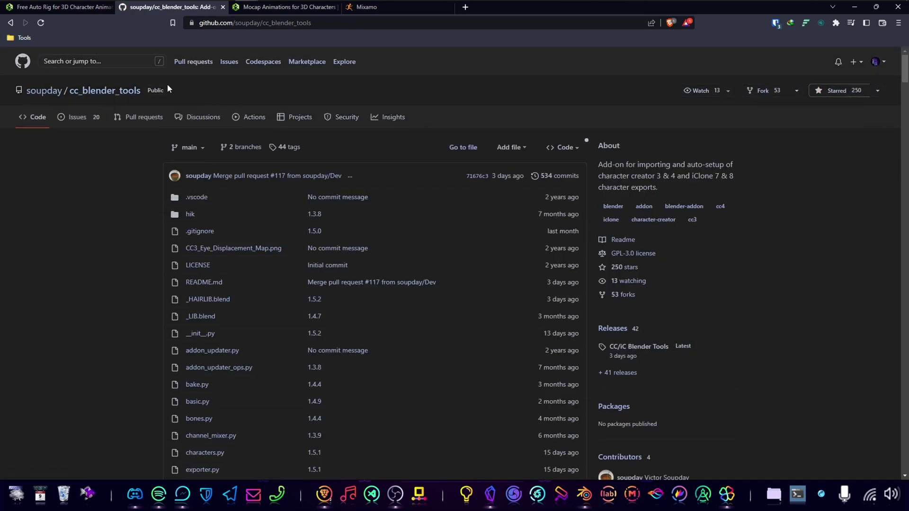
scroll(636, 349, down, 1)
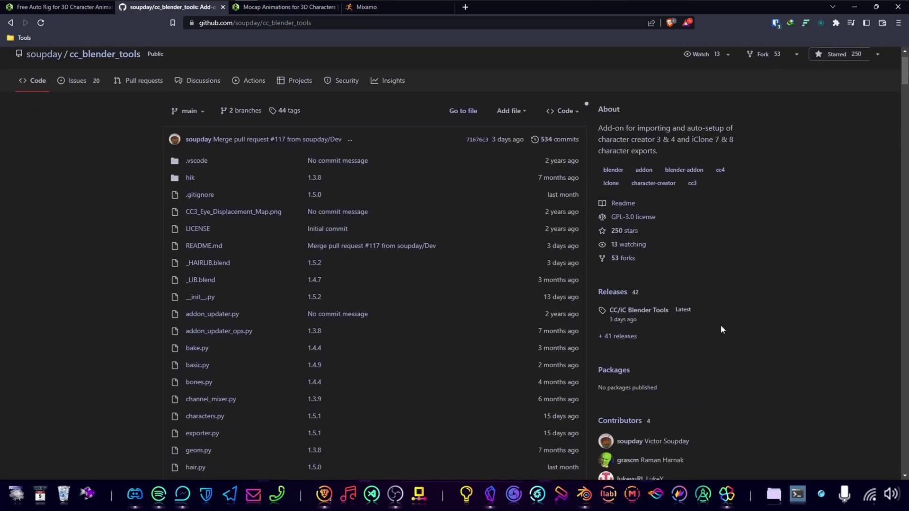
click(634, 301)
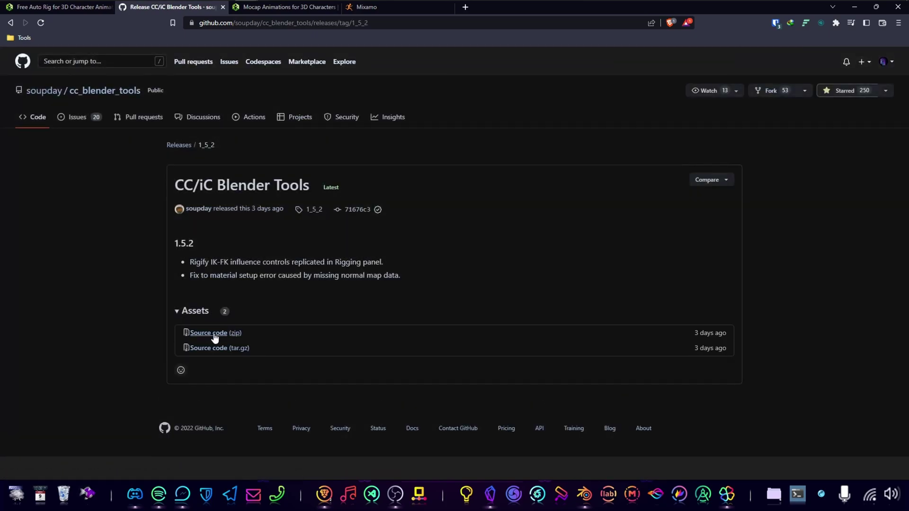
click(226, 334)
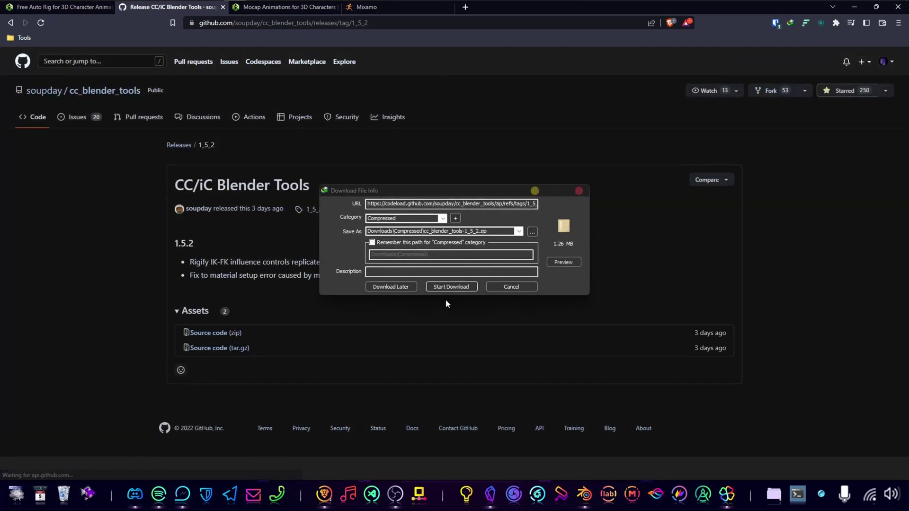
click(511, 287)
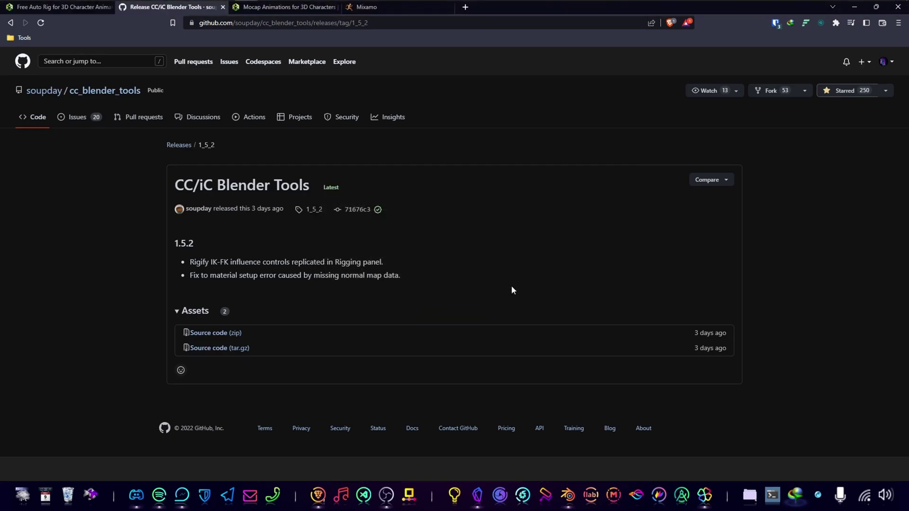
Switch to Blender and open the Add-ons page of Preferences, cancelling the Install file browser
key(alt+Tab)
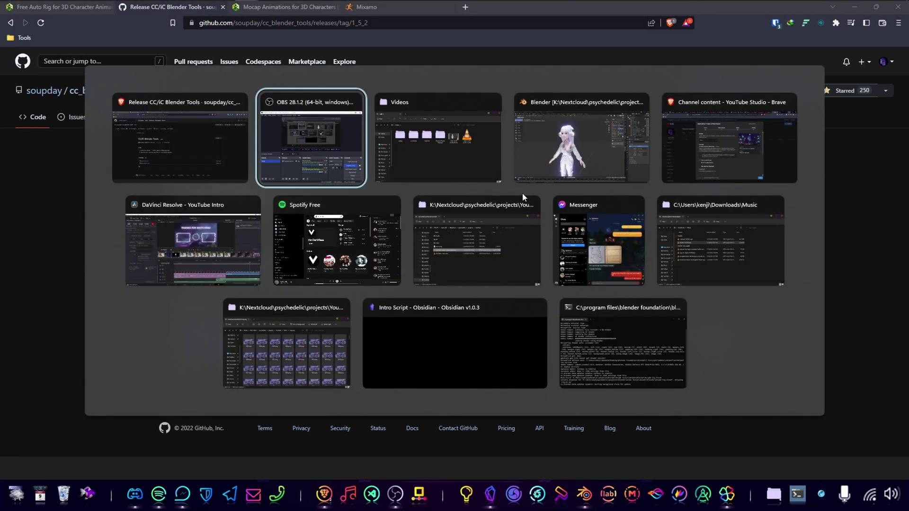
click(625, 146)
click(36, 17)
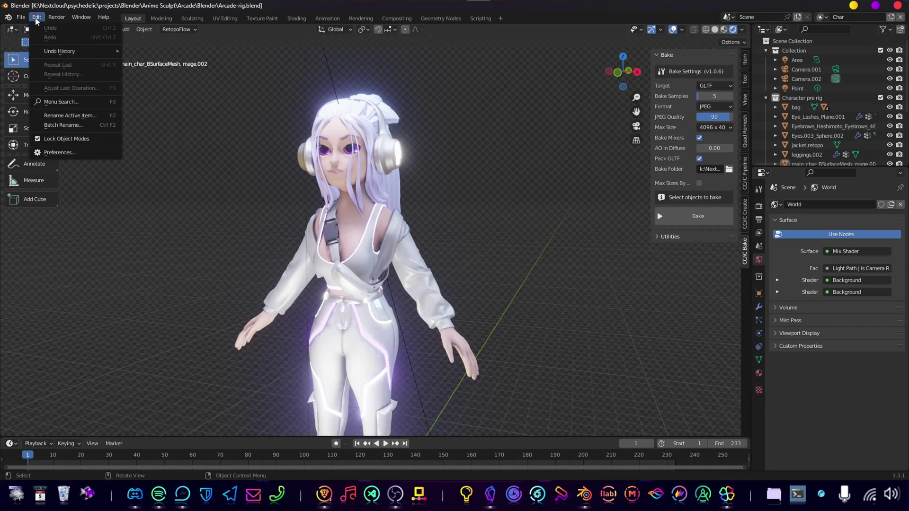
click(59, 153)
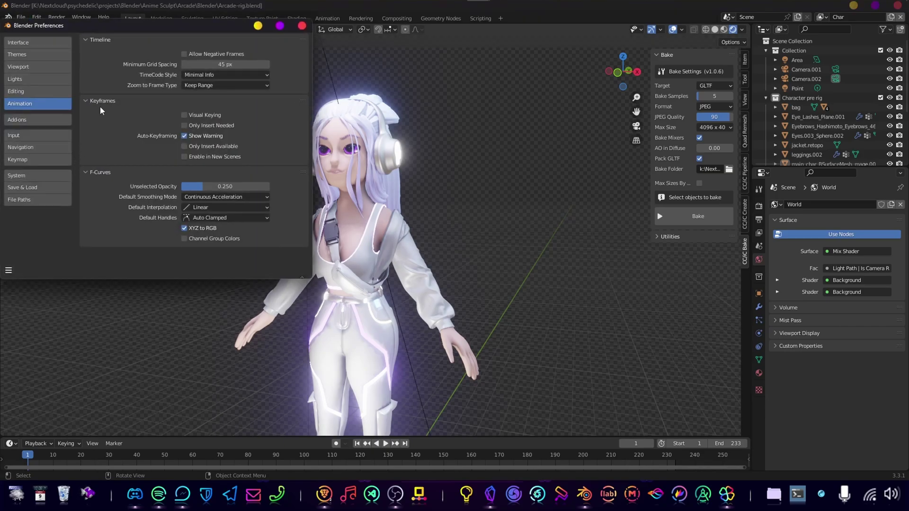
click(41, 120)
click(244, 41)
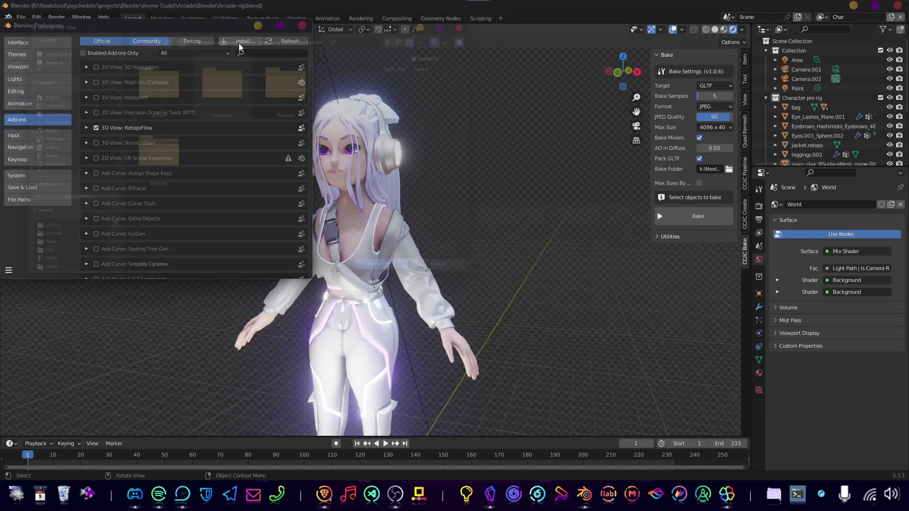
click(467, 282)
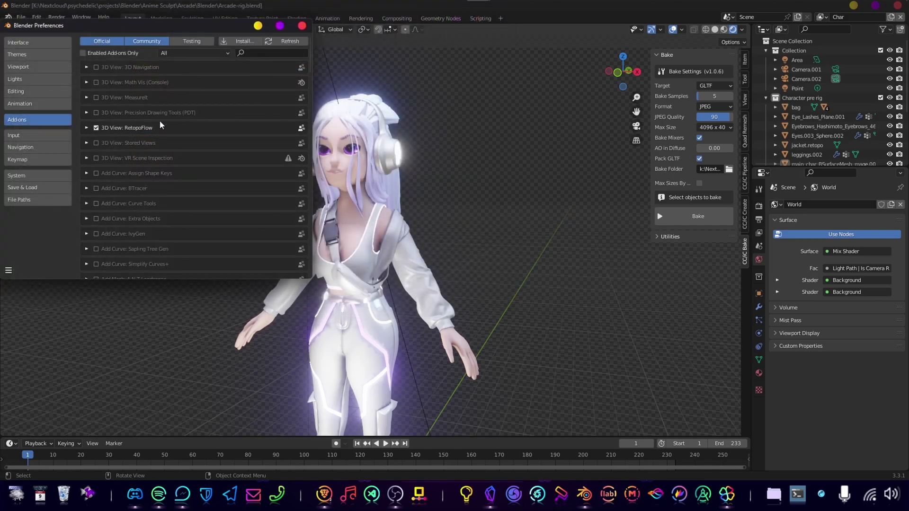
Search 'tools' and 'rigify' to confirm CC/iC Tools 1.5.1 and Rigify 0.6.6 are enabled
click(274, 52)
text(tools)
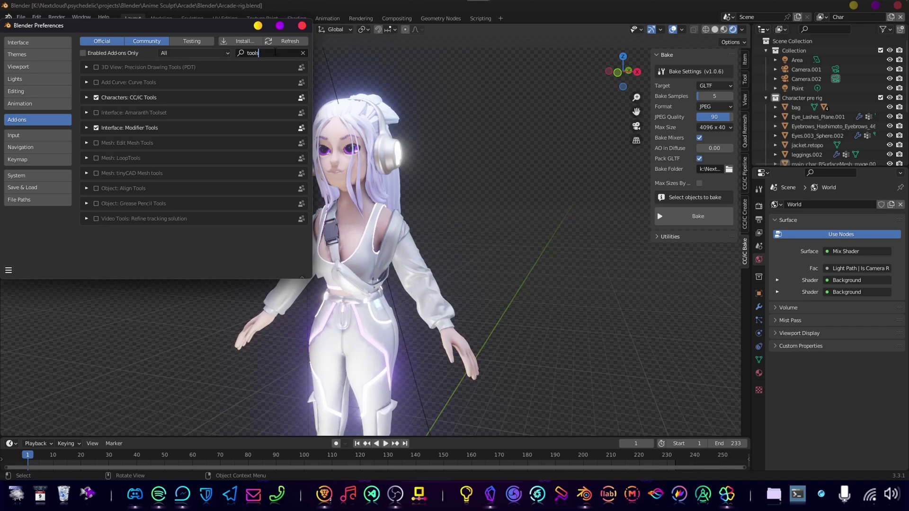
click(86, 97)
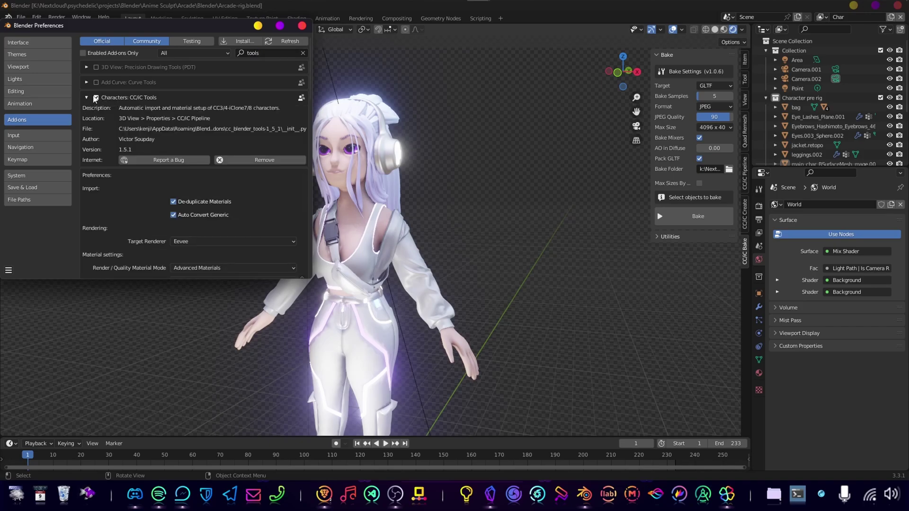
click(272, 57)
text(rigify)
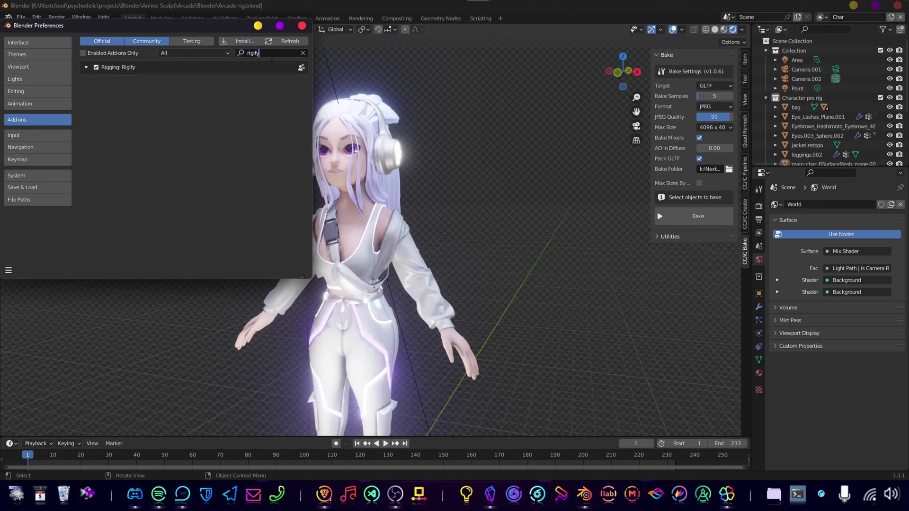
key(Return)
click(87, 68)
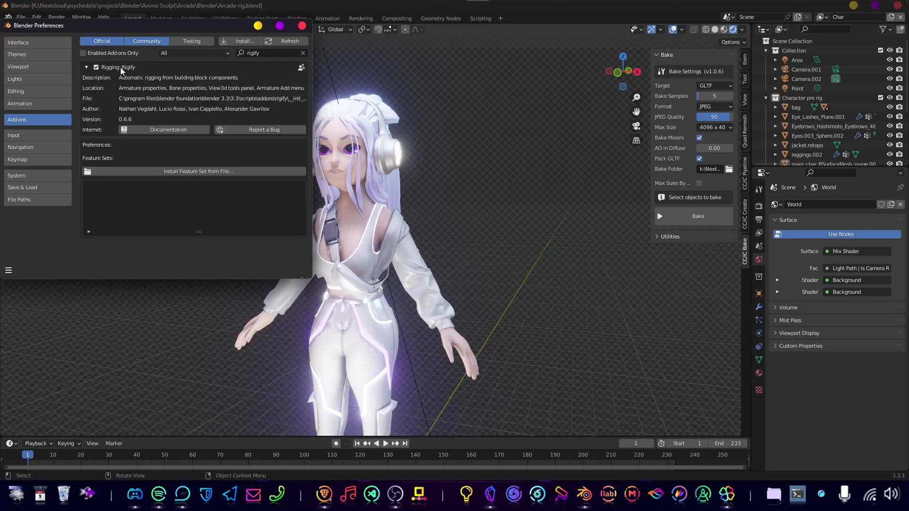
Close Preferences and select all objects in the Character pre rig collection
click(303, 24)
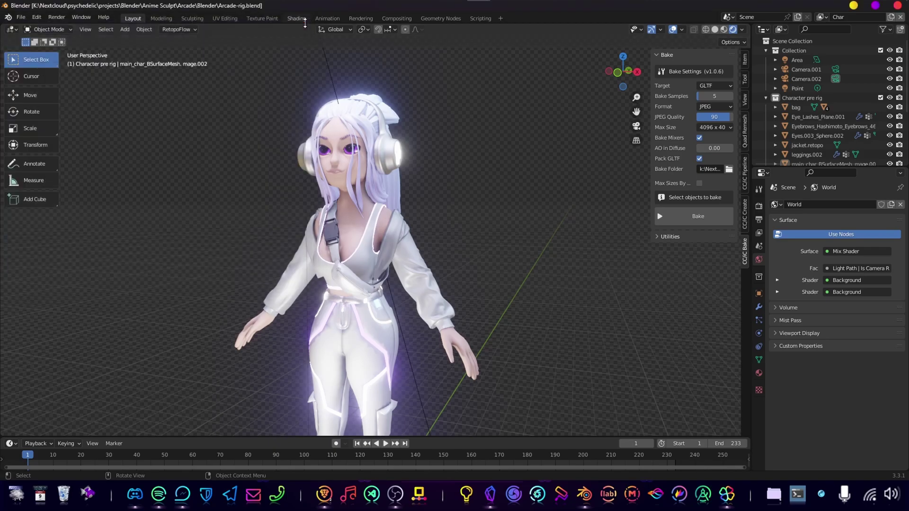
scroll(648, 356, down, 2)
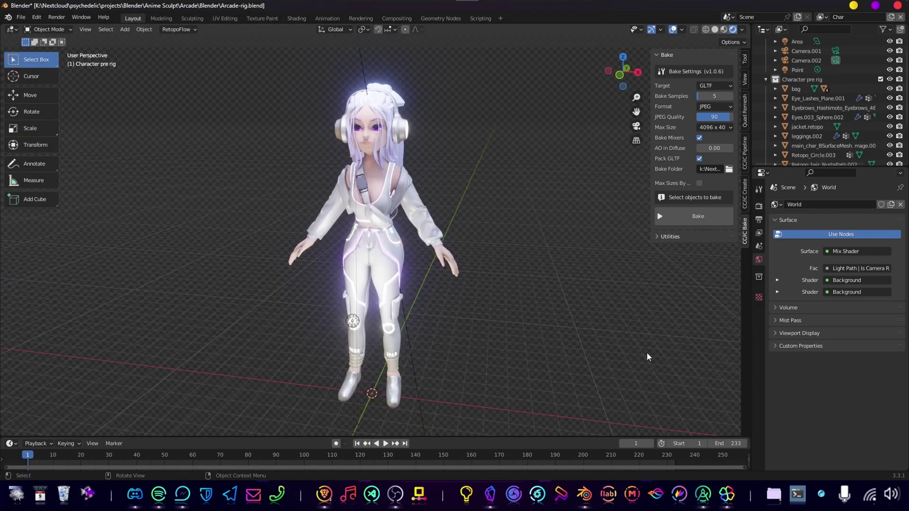
right_click(808, 84)
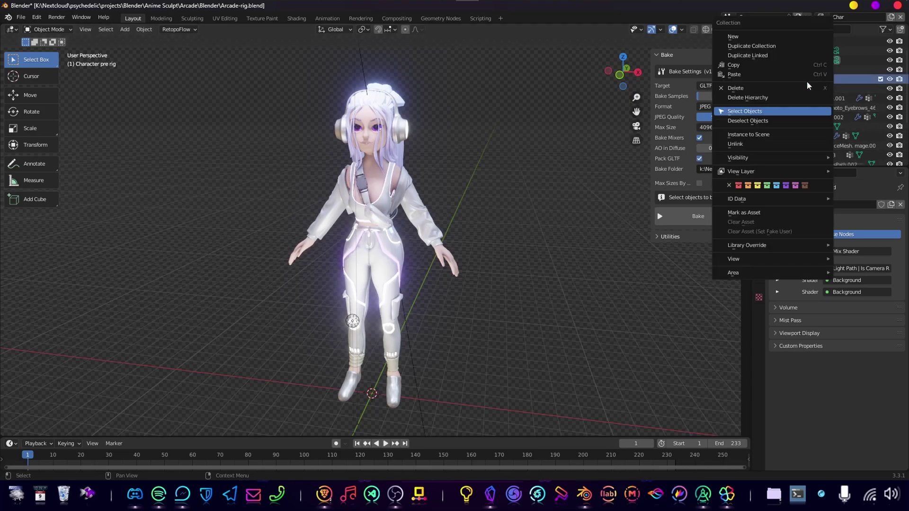
click(802, 113)
middle_drag(407, 244, 437, 243)
scroll(403, 220, up, 4)
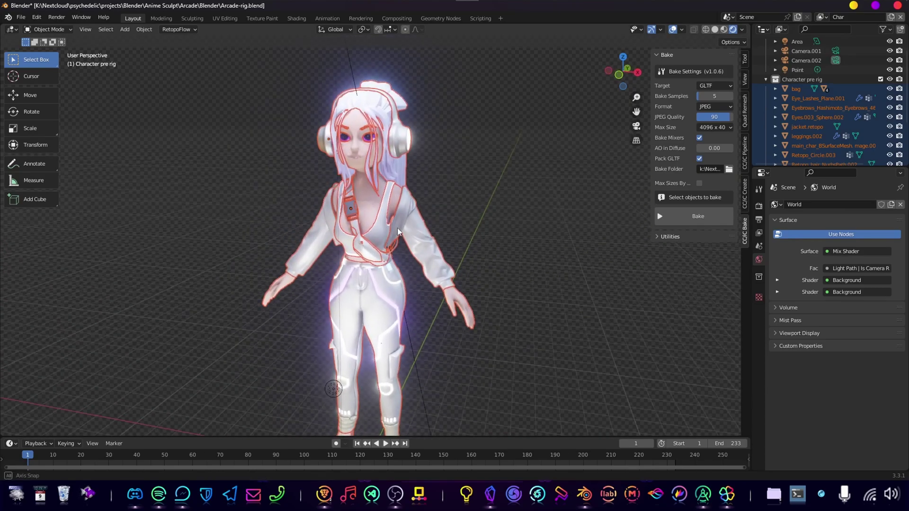
ctrl+scroll(374, 222, down, 2)
shift+scroll(398, 207, down, 1)
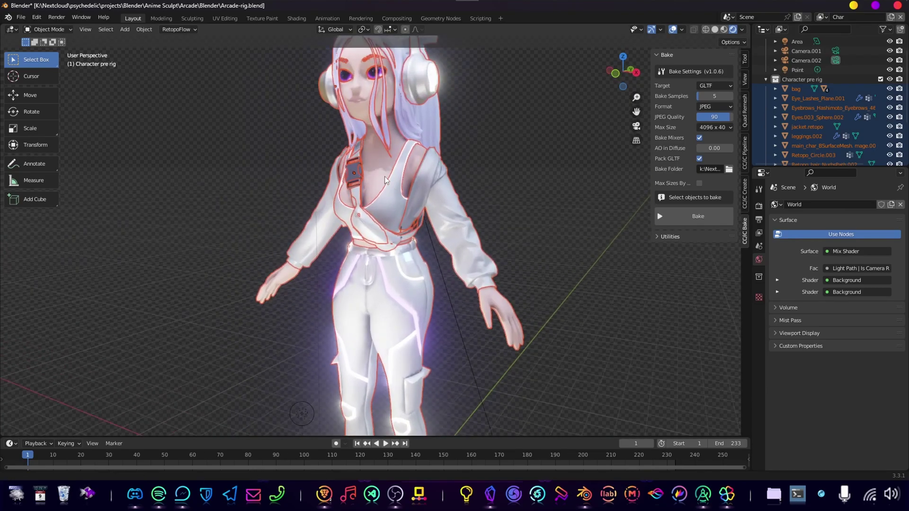
shift+scroll(386, 189, up, 3)
middle_drag(390, 179, 392, 147)
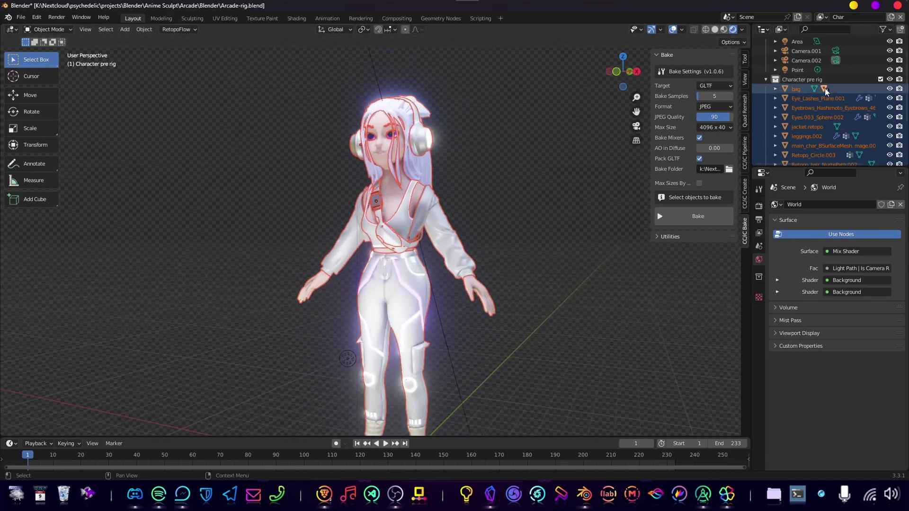
Start an FBX export of the selection as Arcade-pre-rig.fbx, then cancel it
click(21, 17)
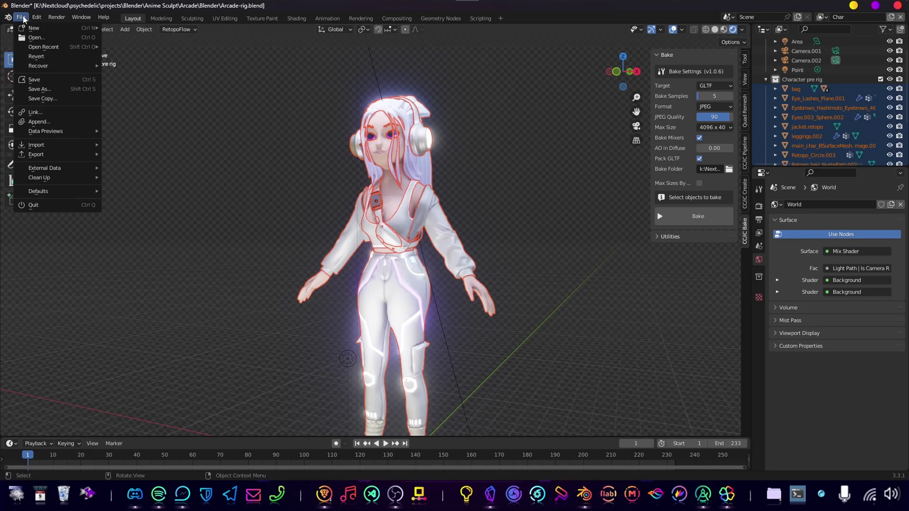
mouse_move(70, 155)
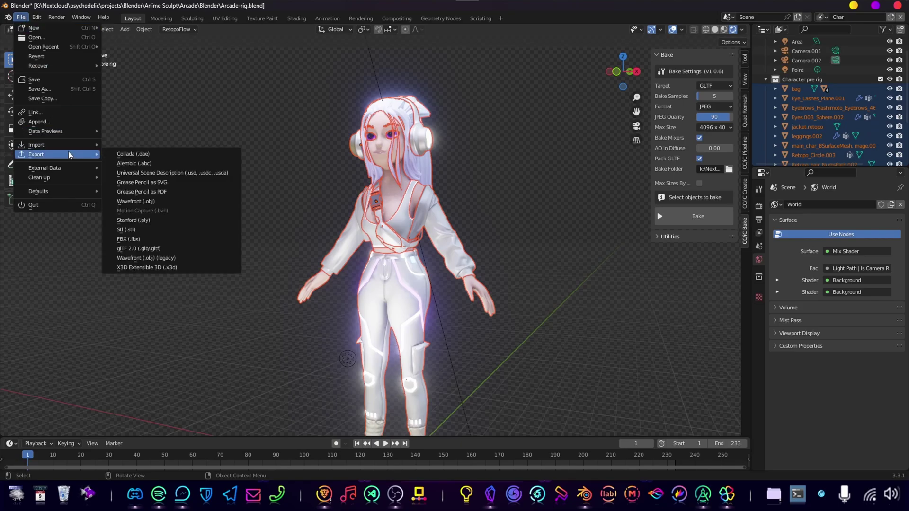
click(208, 239)
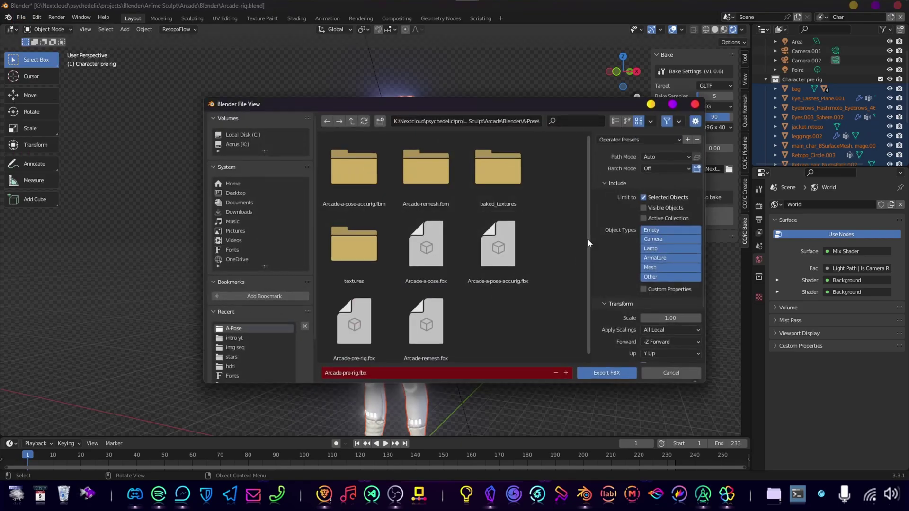
click(355, 337)
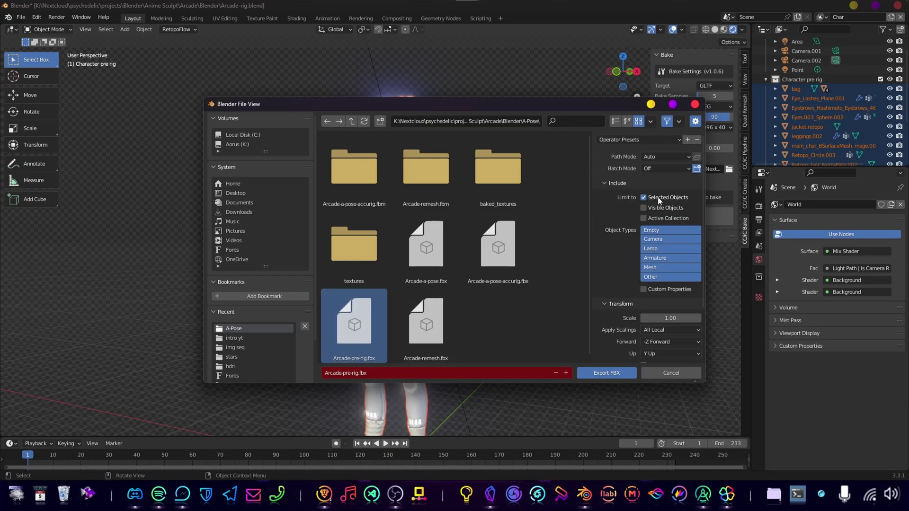
click(661, 373)
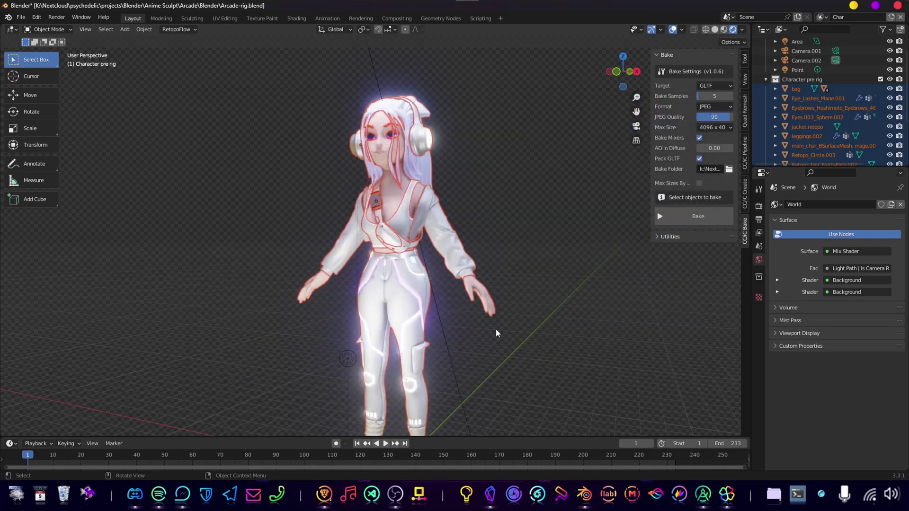
Switch to ActorCore AccuRIG, where Arcade-pre-rig.fbx is at the Check Model step
key(alt+Tab)
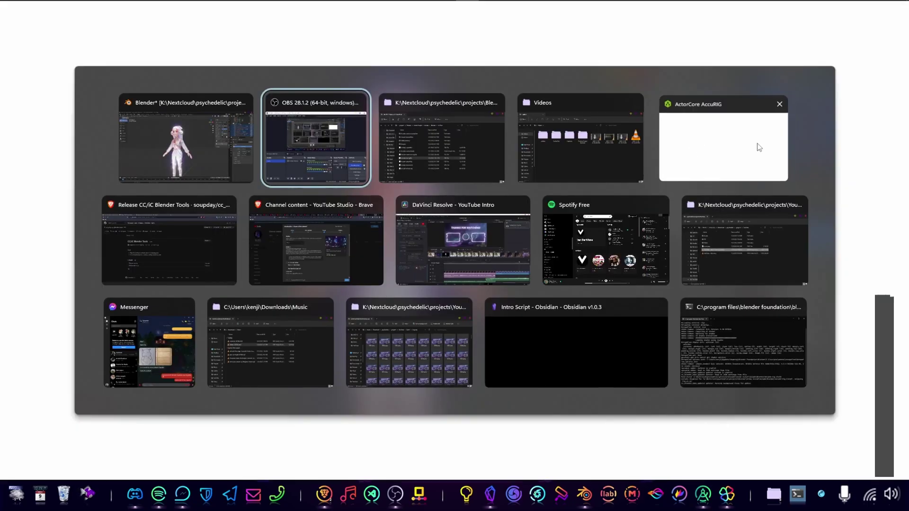
click(701, 152)
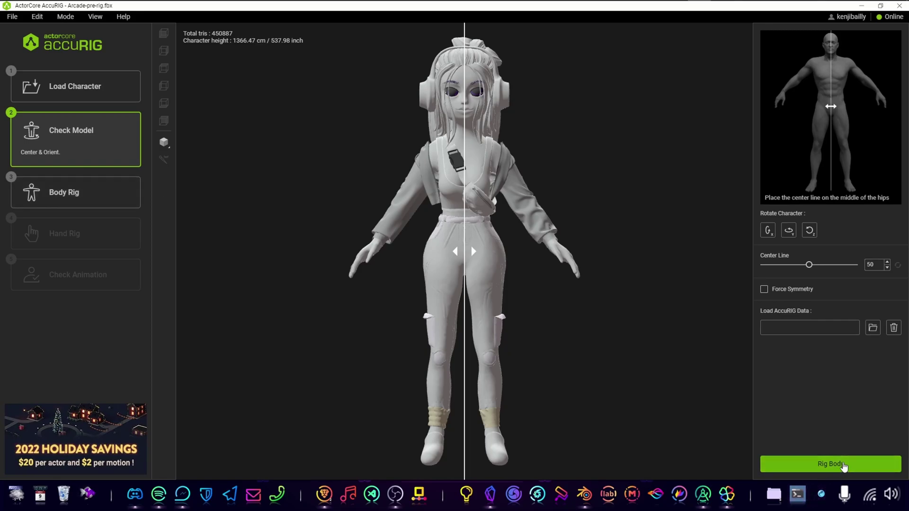
Enter Body Rig, trial-move the left shoulder and clavicle joints, then reset the joints
click(842, 465)
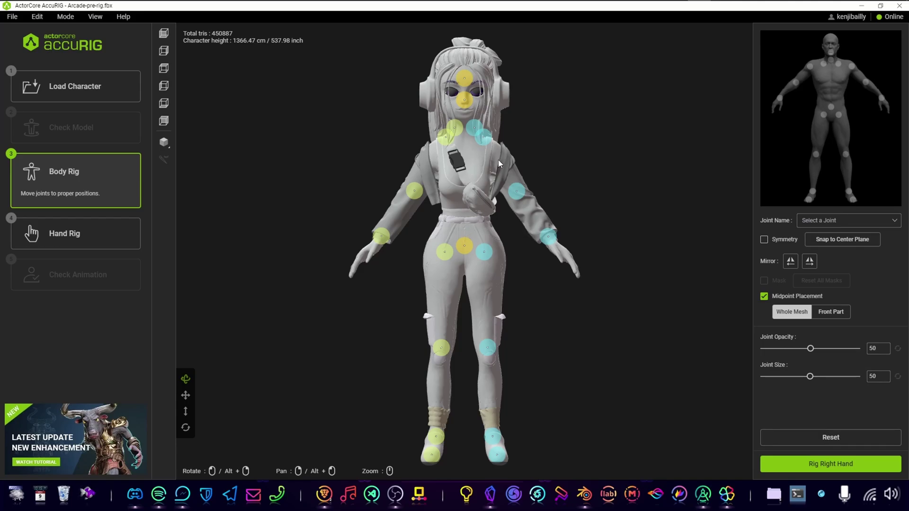
mouse_move(475, 128)
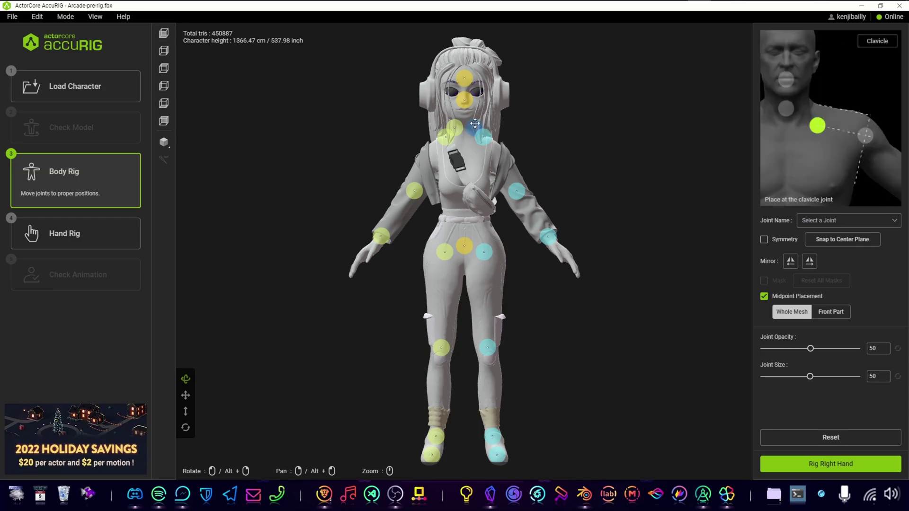
click(473, 127)
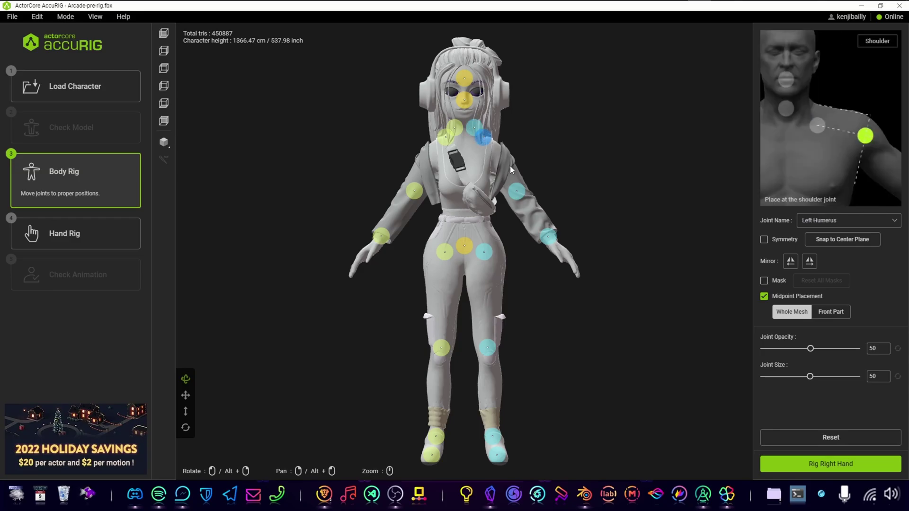
drag(487, 142, 494, 156)
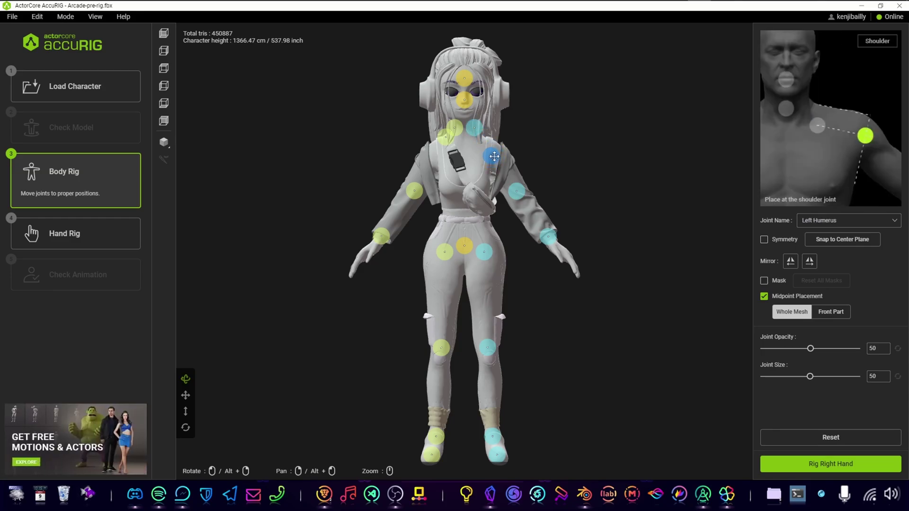
click(474, 127)
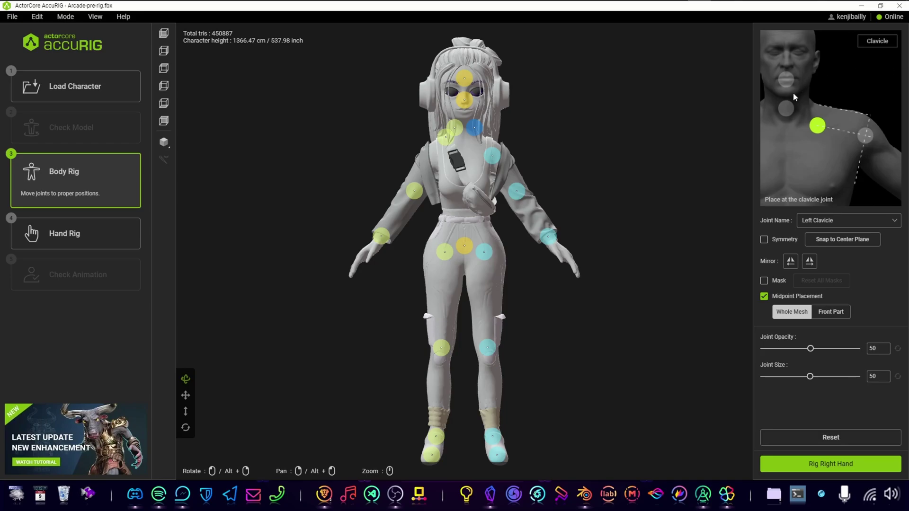
mouse_move(474, 127)
mouse_down()
mouse_move(477, 139)
mouse_move(475, 129)
mouse_up()
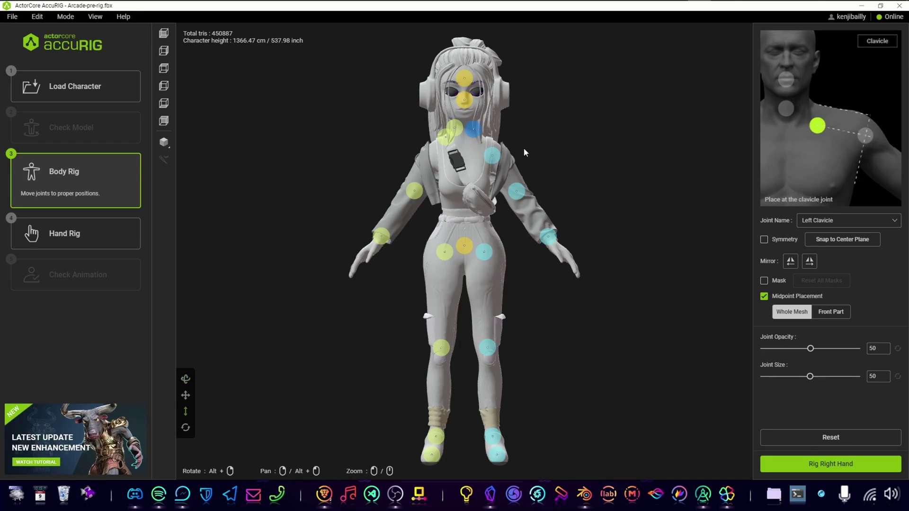
click(846, 441)
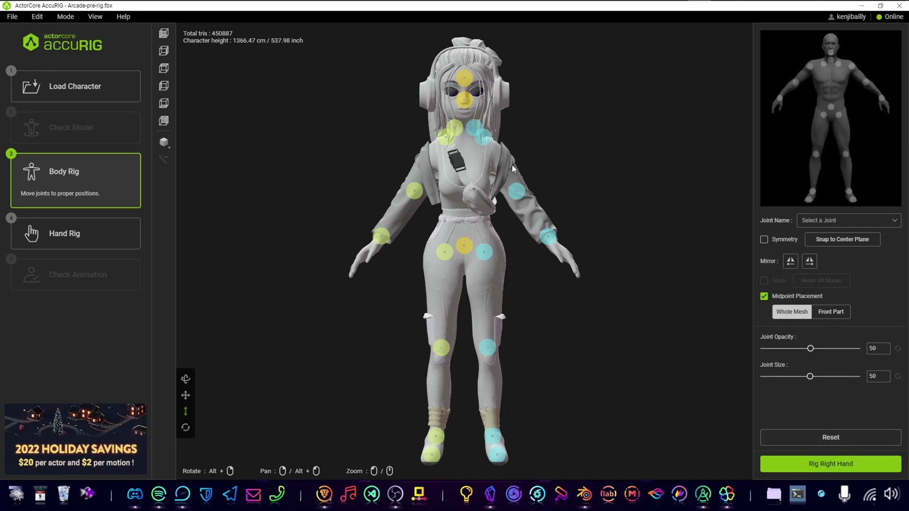
With Symmetry on, place the shoulder, clavicle, neck and head joints on the character
click(763, 240)
click(484, 138)
drag(490, 137, 497, 157)
drag(475, 127, 479, 142)
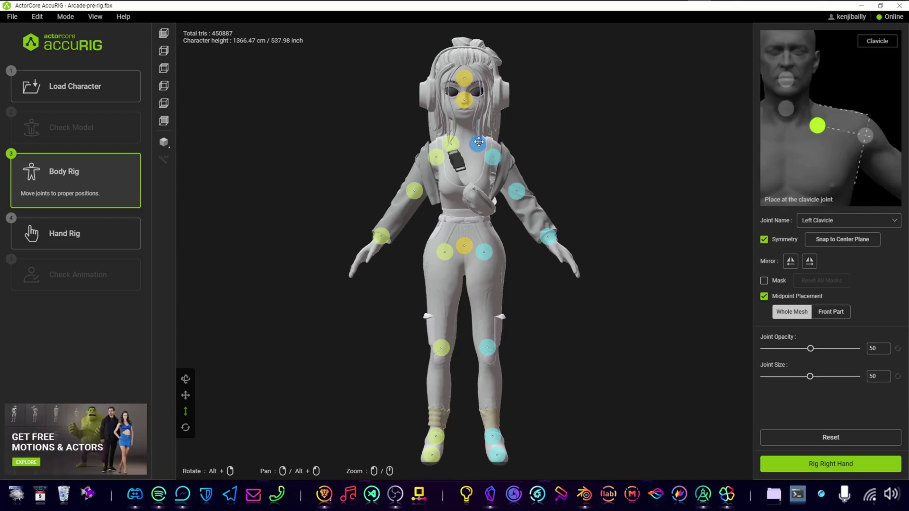
click(464, 100)
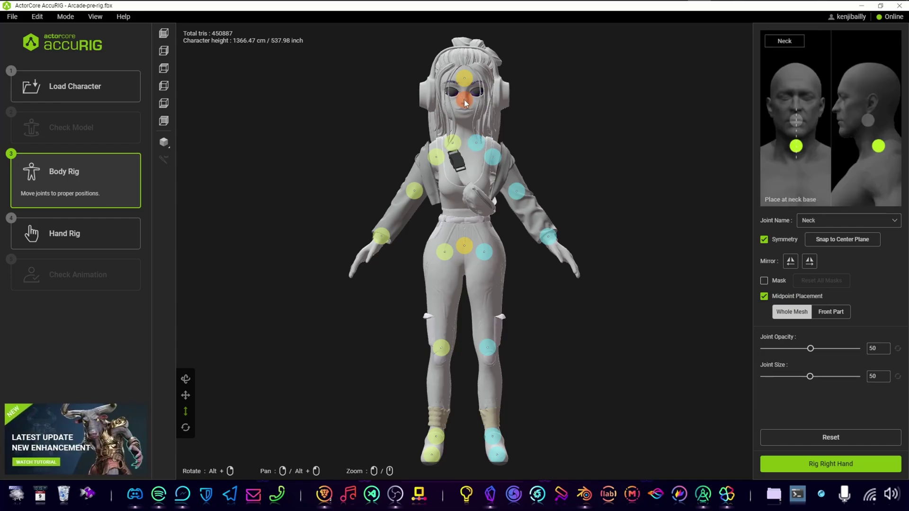
drag(465, 100, 467, 127)
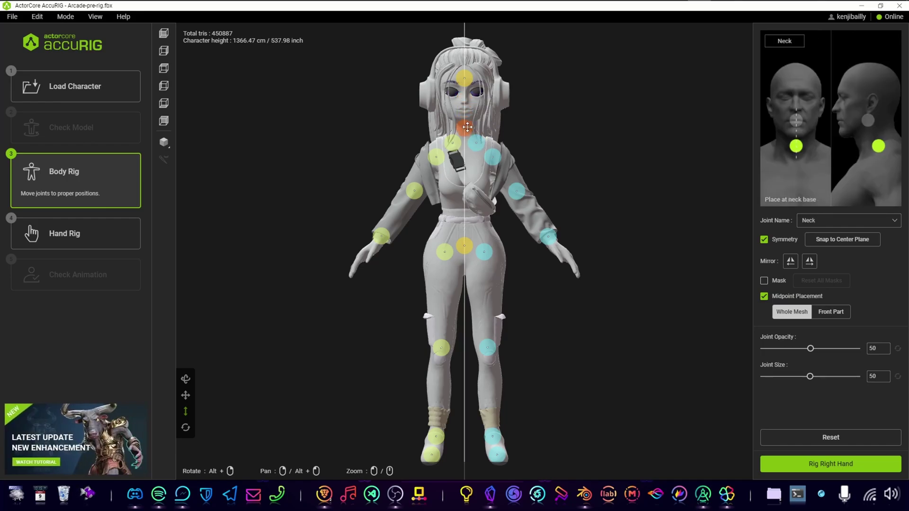
click(465, 77)
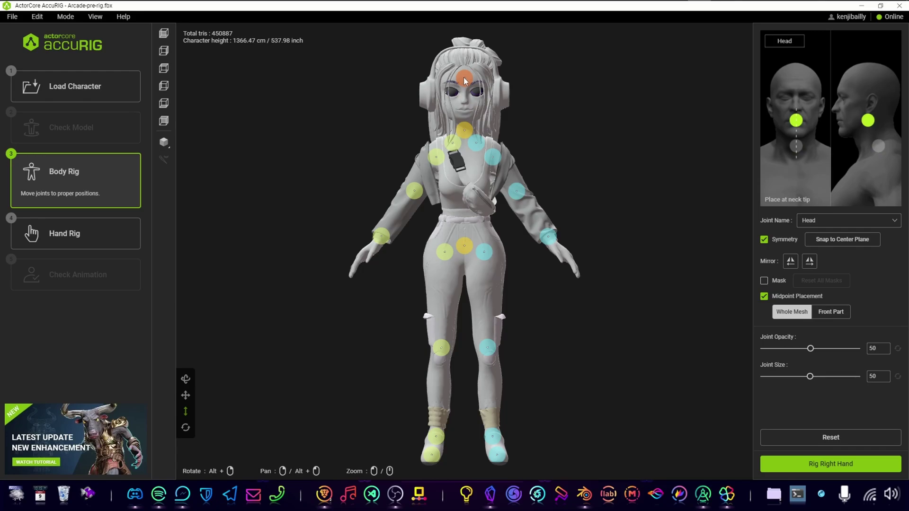
drag(464, 78, 467, 109)
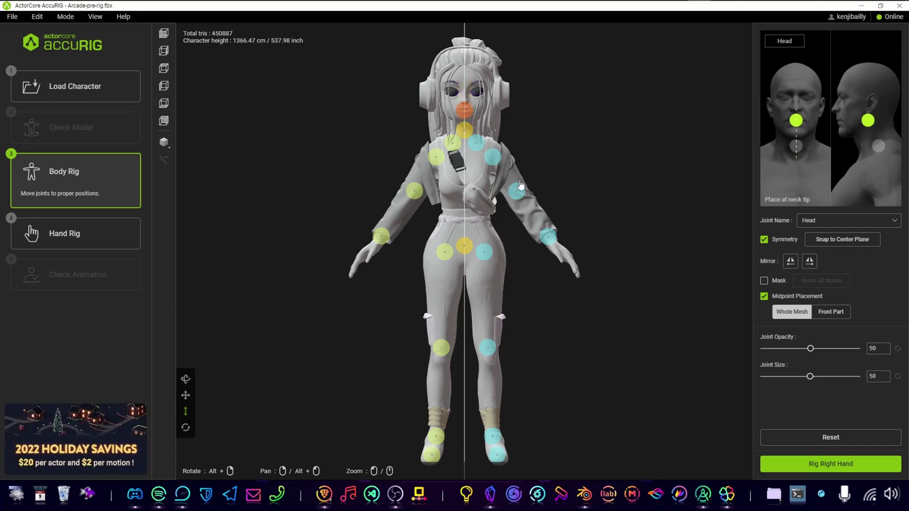
Place the elbow, pelvis and knee joints, then proceed to Rig Right Hand
drag(516, 190, 527, 198)
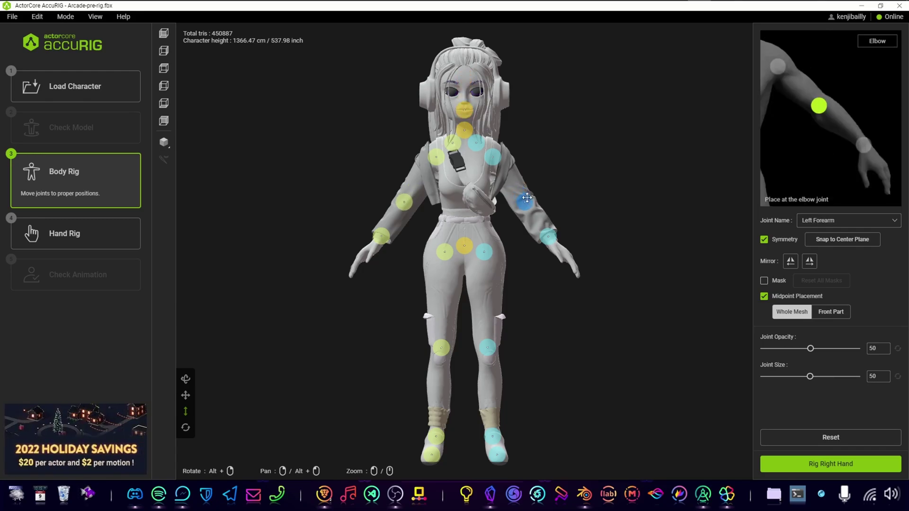
click(548, 236)
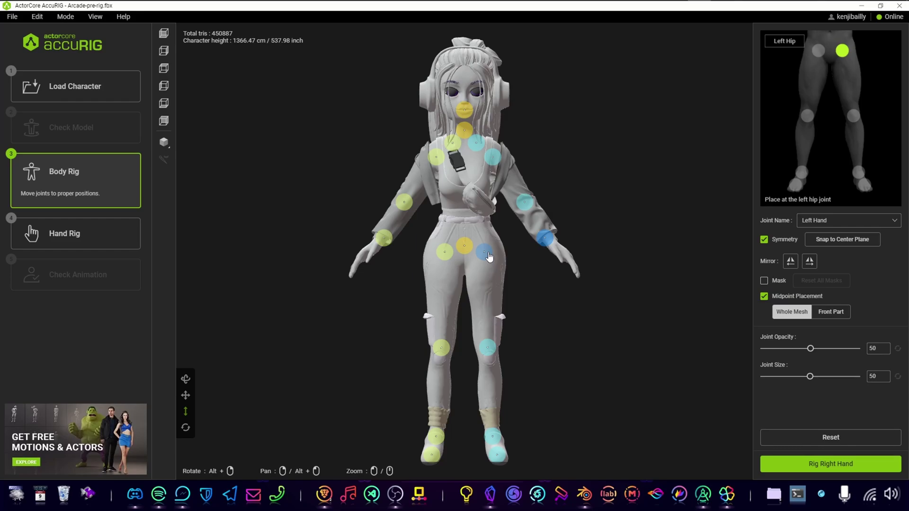
click(467, 240)
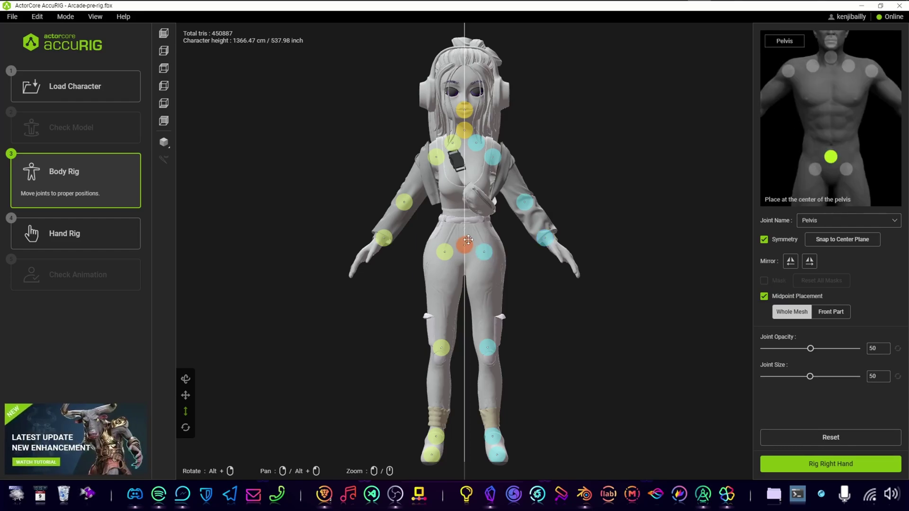
drag(467, 240, 469, 235)
drag(485, 353, 487, 363)
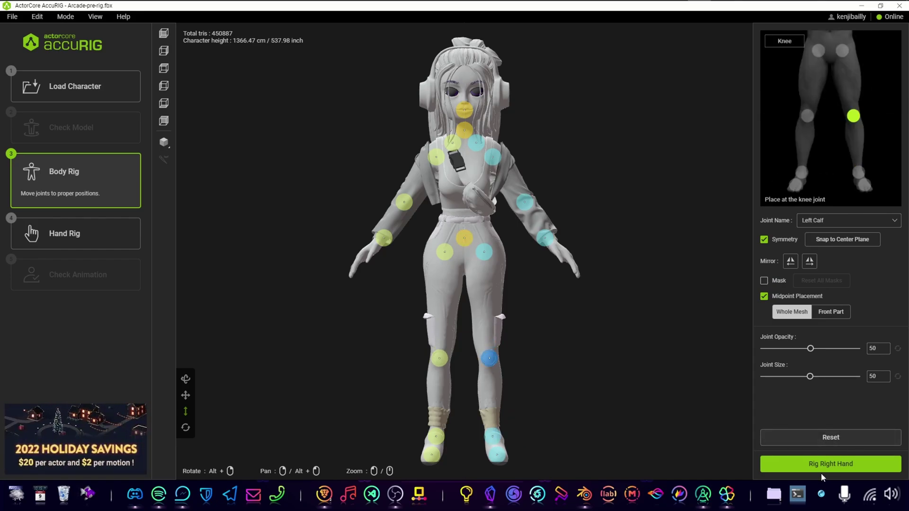
click(854, 467)
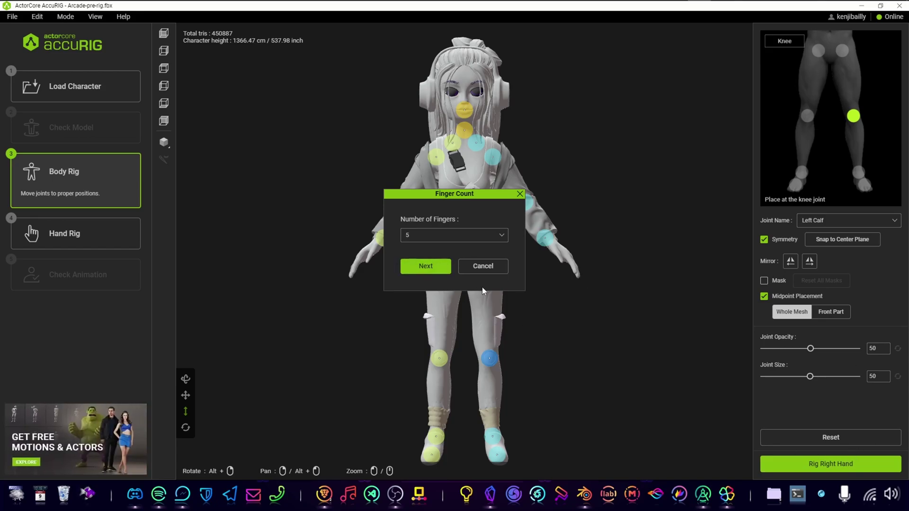
Confirm five fingers and align the right hand's middle and ring finger joints
click(422, 273)
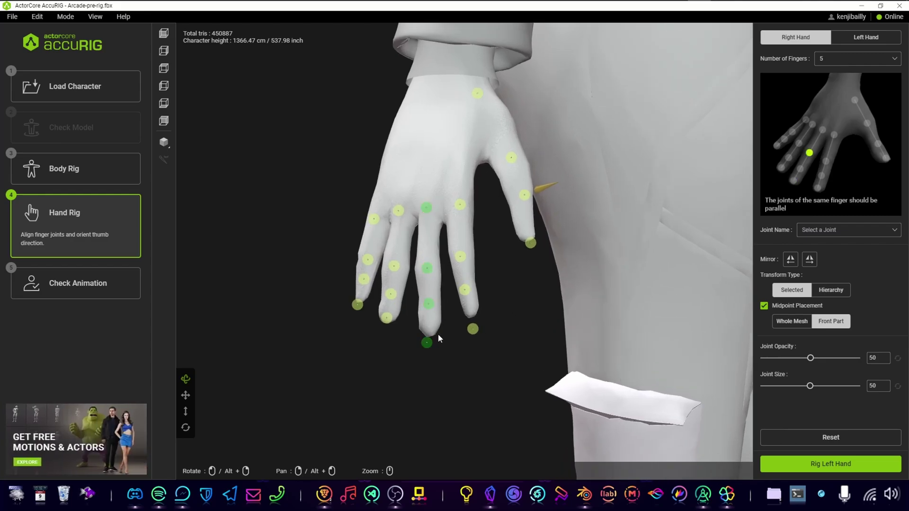
drag(428, 342, 425, 247)
drag(428, 304, 429, 287)
drag(424, 249, 399, 242)
drag(391, 294, 395, 280)
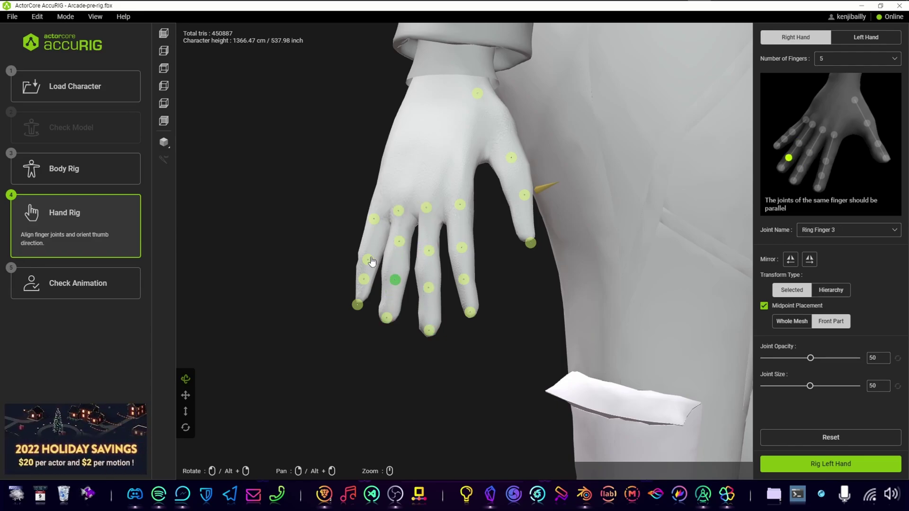
Move the right pinky's second, third and tip joints up along the finger
right_drag(372, 261, 372, 266)
click(365, 273)
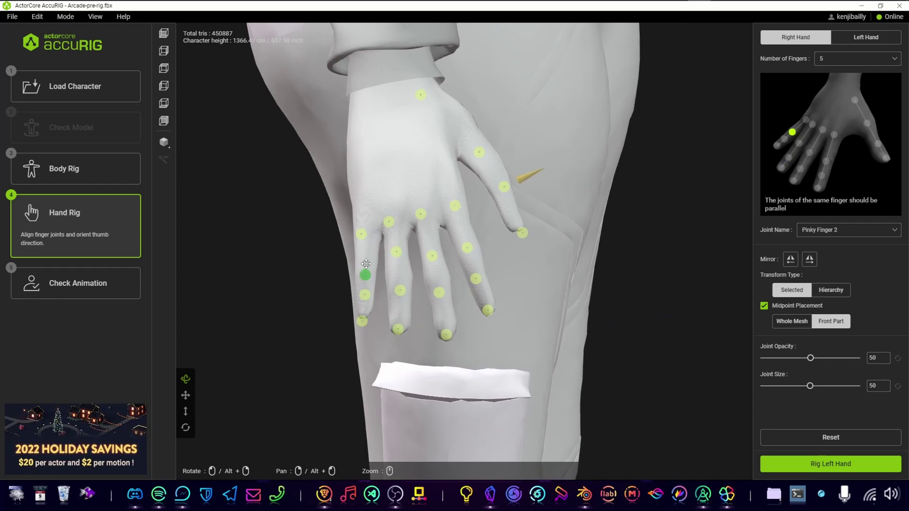
drag(365, 264, 363, 258)
click(363, 293)
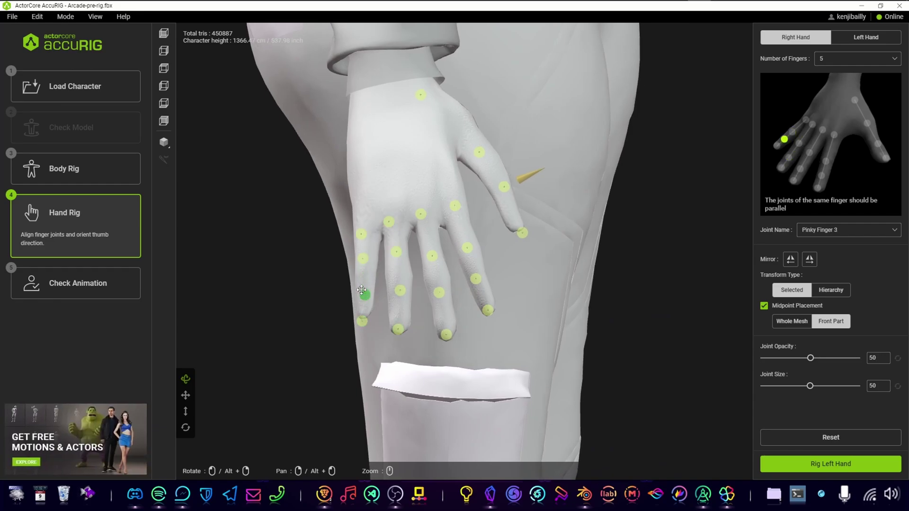
drag(362, 290, 363, 281)
drag(362, 321, 363, 315)
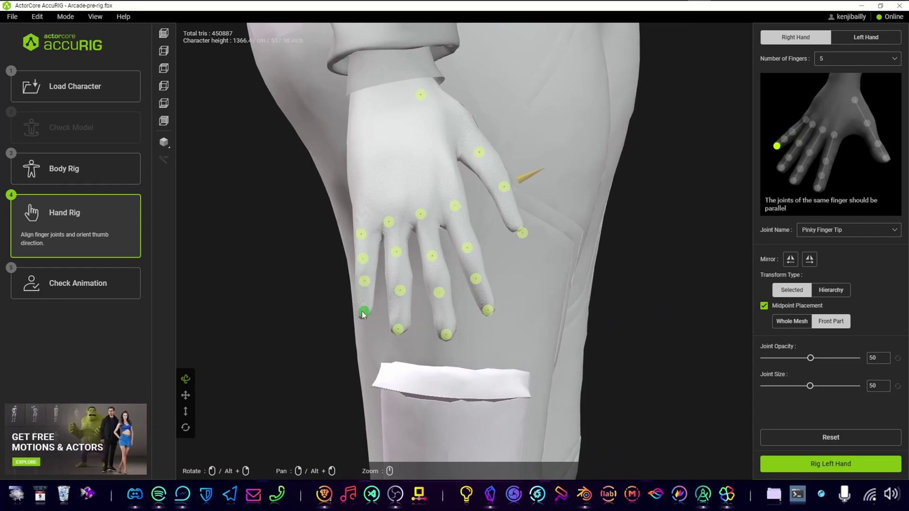
Realign the right thumb's tip and third joints along the thumb, zooming in on the hand
drag(523, 234, 520, 224)
drag(504, 187, 475, 143)
click(420, 94)
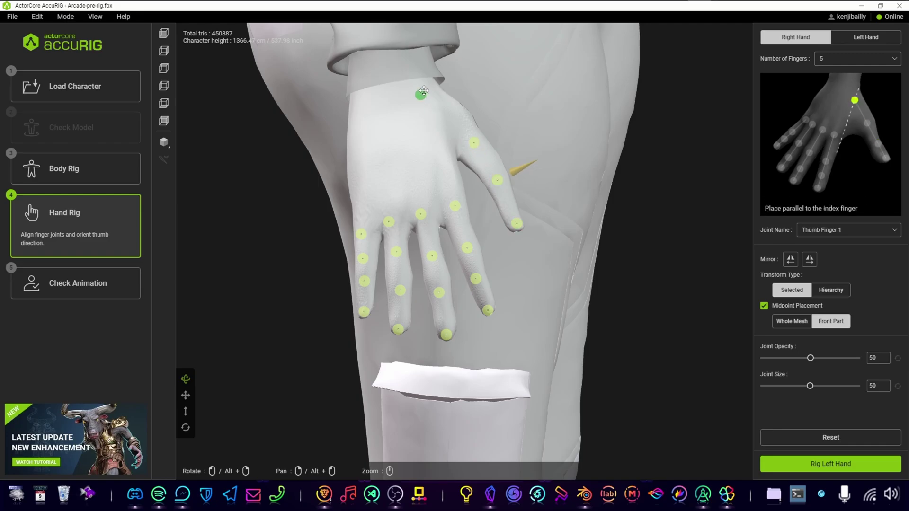
middle_drag(420, 94, 593, 228)
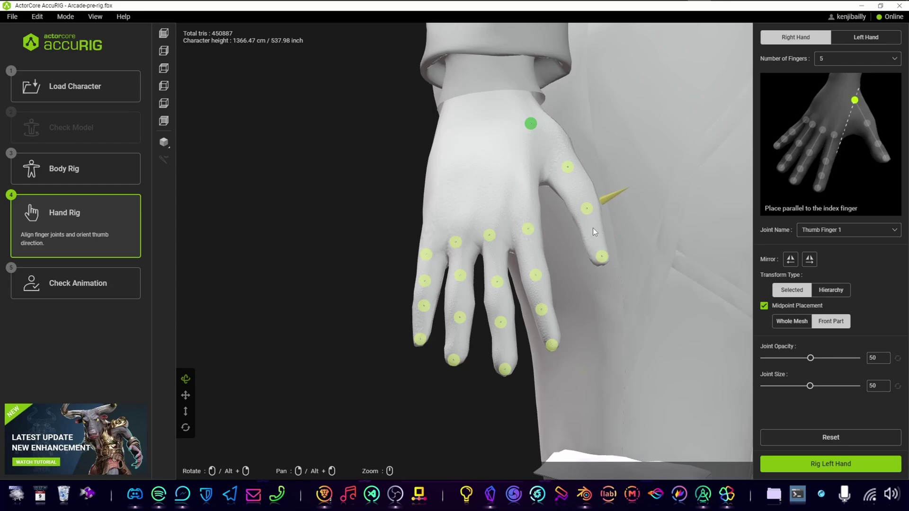
Move to the left hand and adjust its pinky tip and thumb joints
click(850, 465)
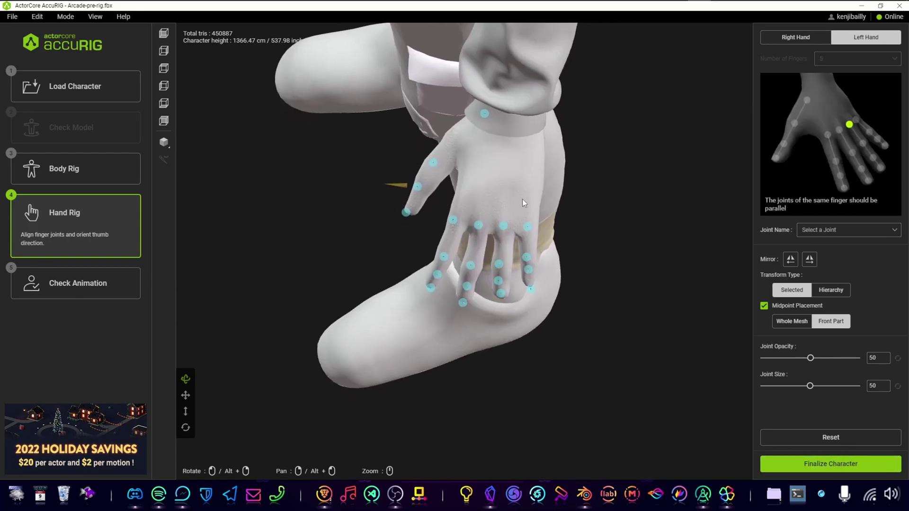
drag(581, 266, 586, 252)
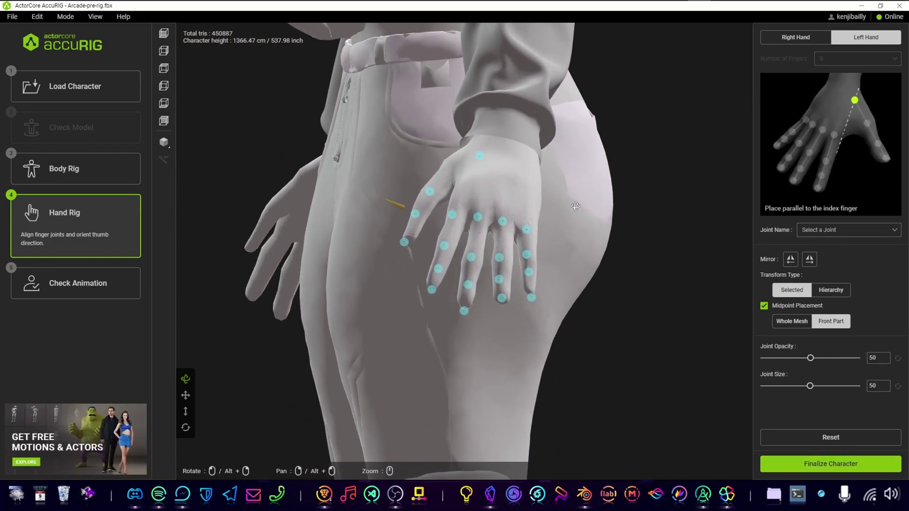
click(463, 311)
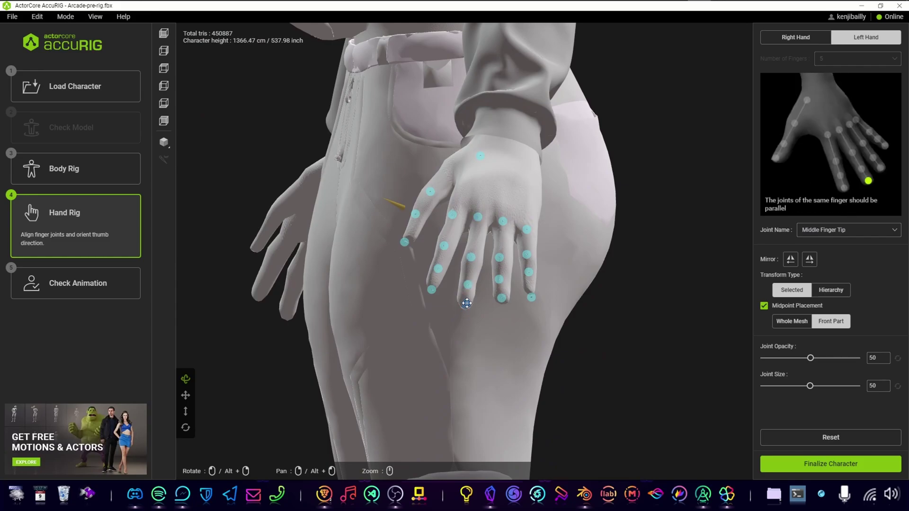
drag(531, 298, 531, 286)
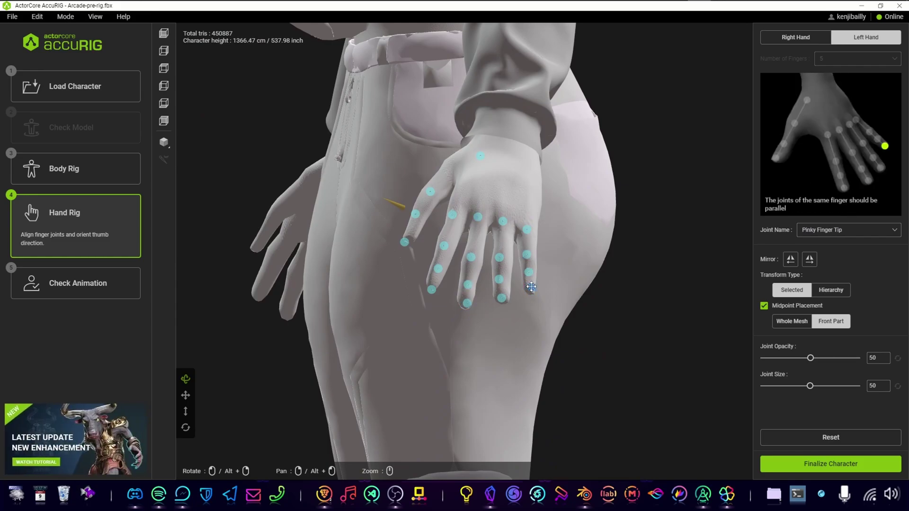
drag(425, 193, 432, 184)
right_drag(438, 186, 435, 183)
drag(427, 170, 448, 150)
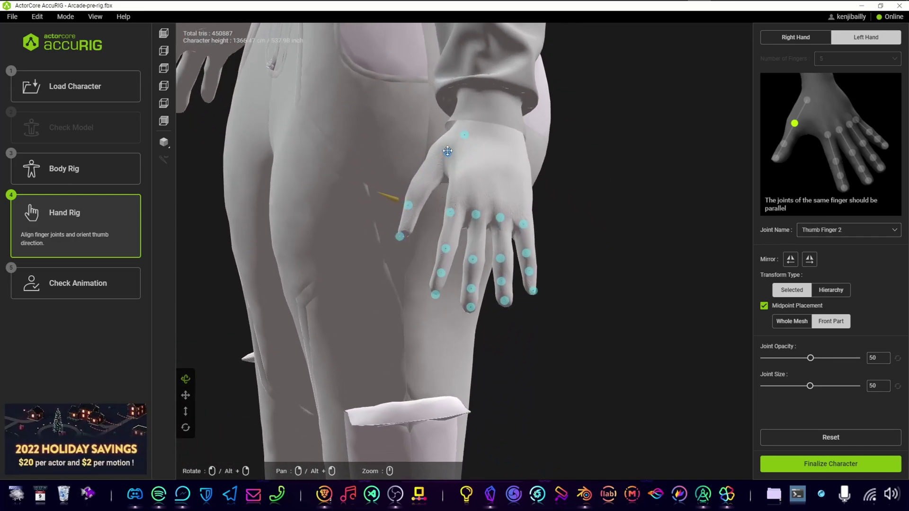
click(400, 235)
drag(399, 234, 405, 231)
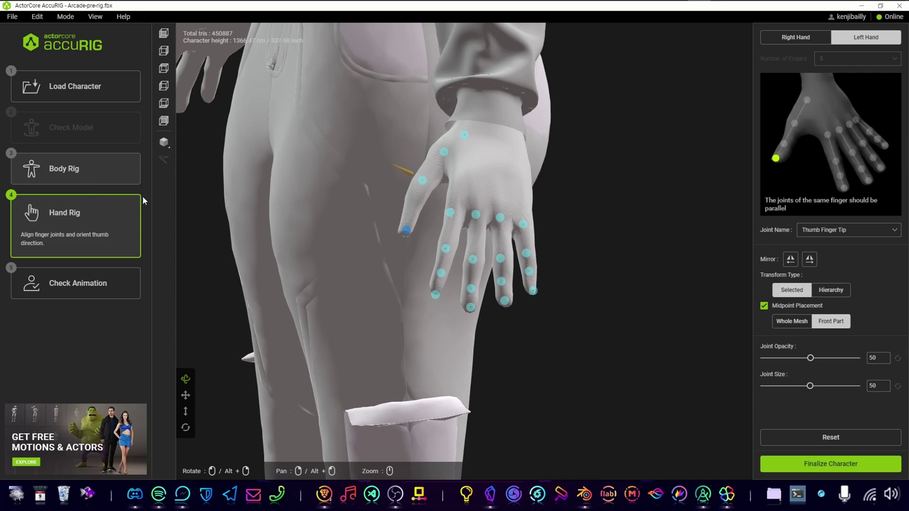
Return to the right hand to place Thumb Finger 2 and 1, then go to the left hand
click(785, 39)
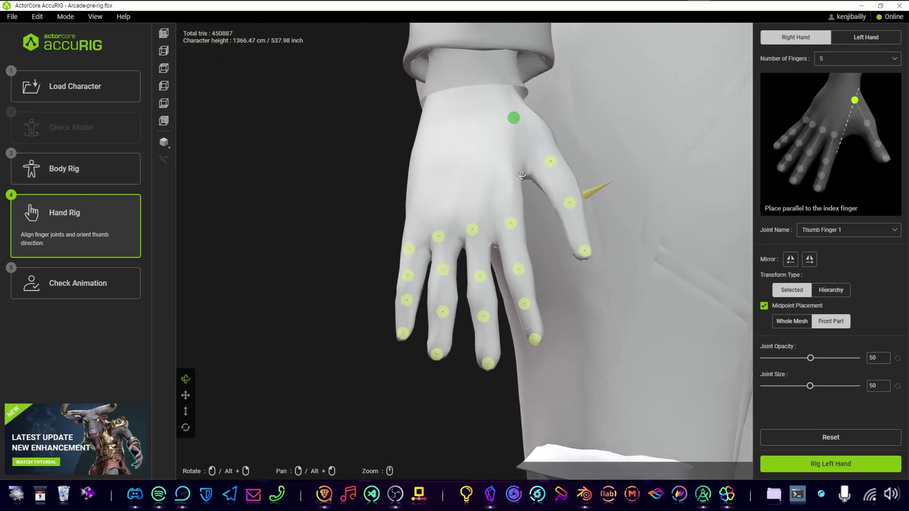
right_drag(521, 177, 504, 169)
click(570, 168)
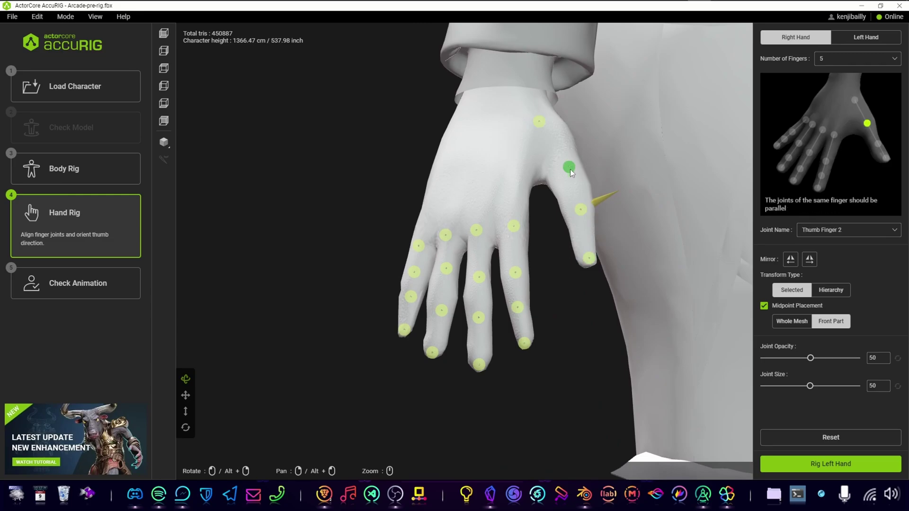
drag(569, 168, 559, 155)
click(539, 122)
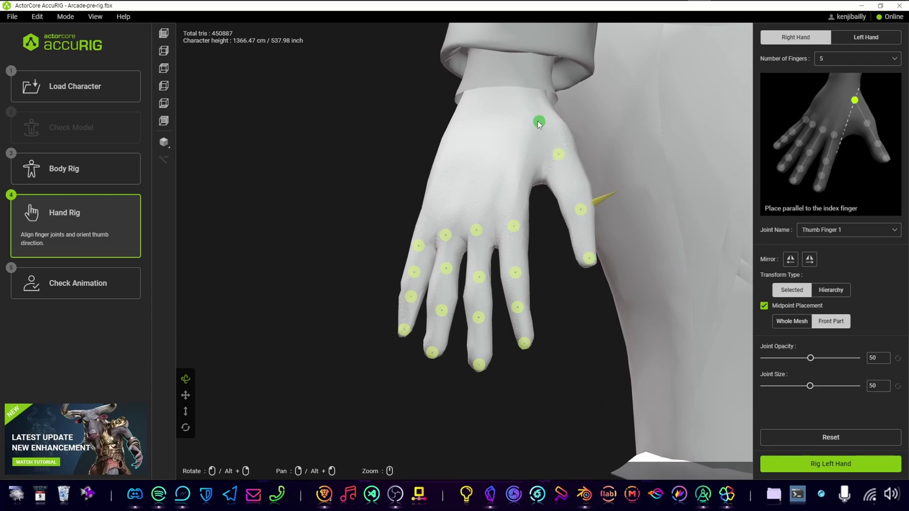
drag(539, 122, 537, 109)
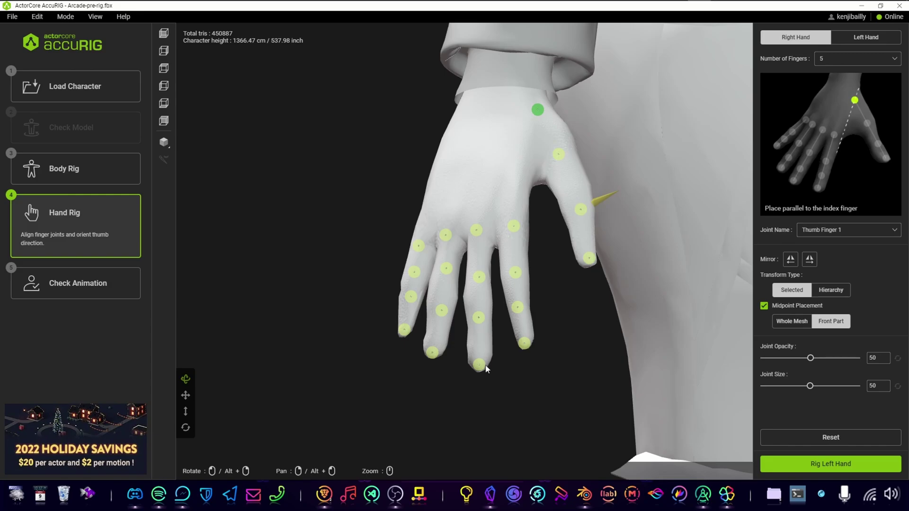
click(842, 466)
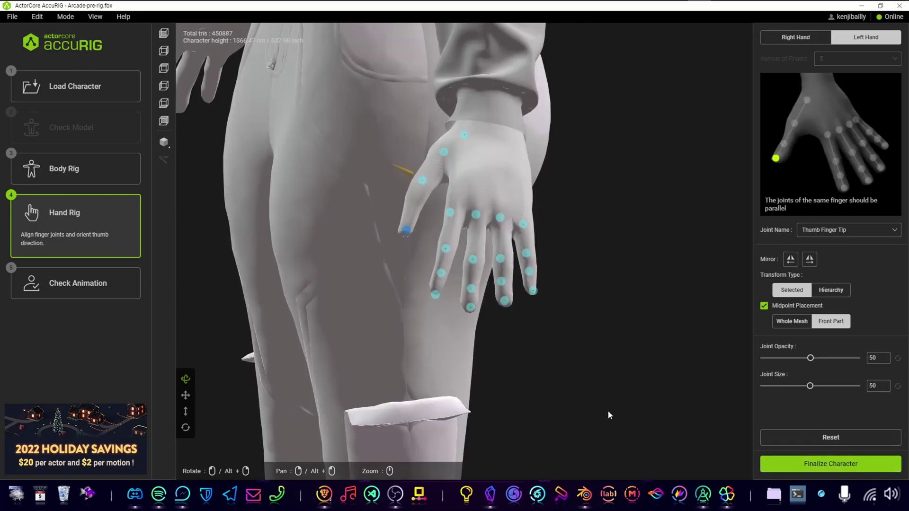
scroll(428, 308, down, 2)
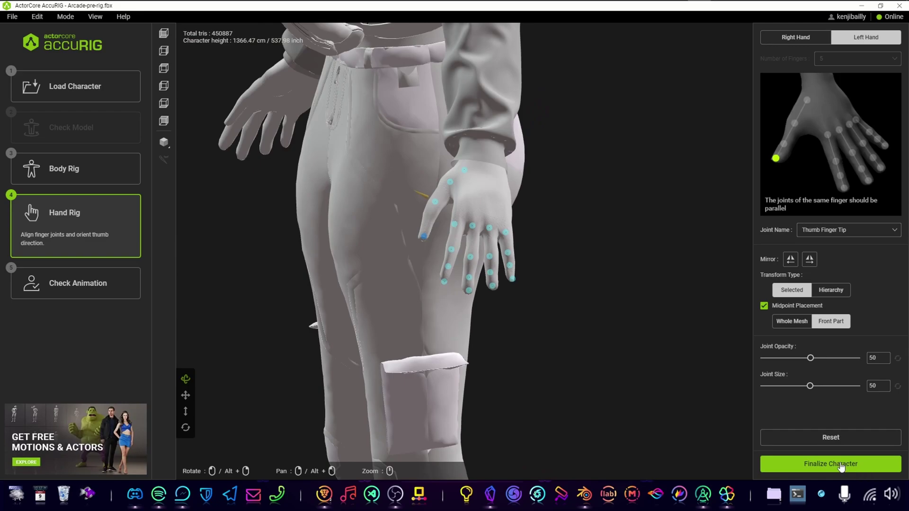
Finalize the character rig and preview it in a T-pose from a three-quarter view
click(841, 466)
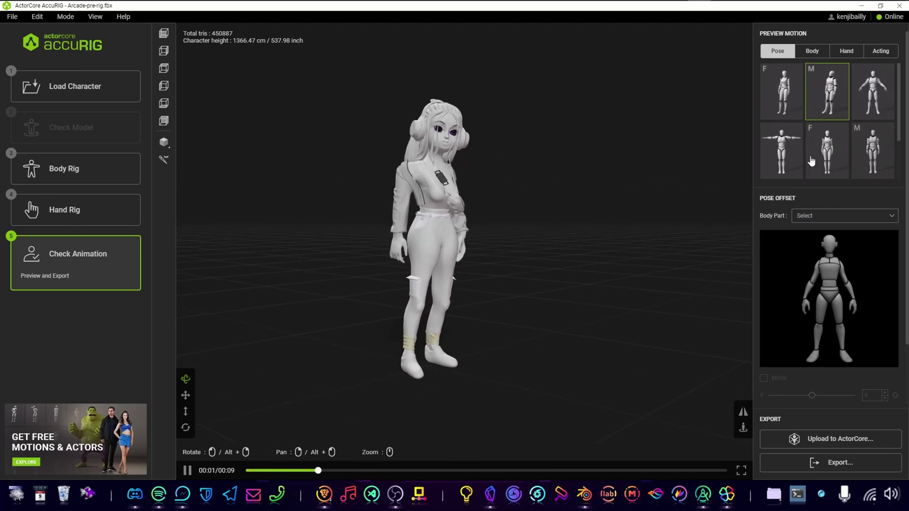
click(781, 151)
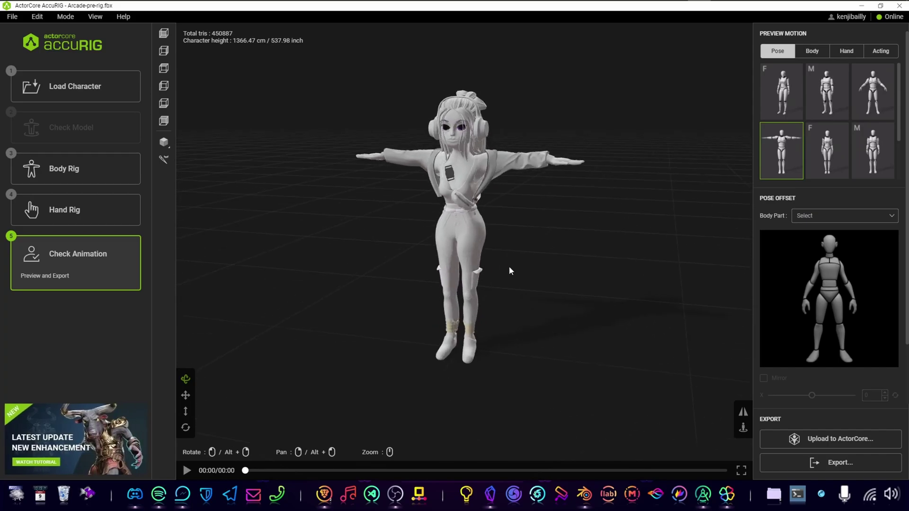
drag(523, 249, 409, 226)
drag(499, 244, 459, 239)
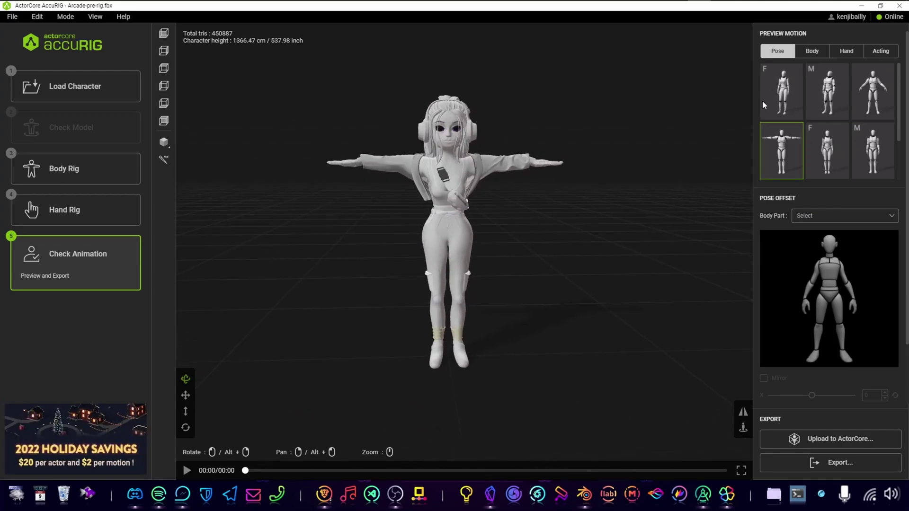
Play the first Body preview motion on the rigged character
click(813, 52)
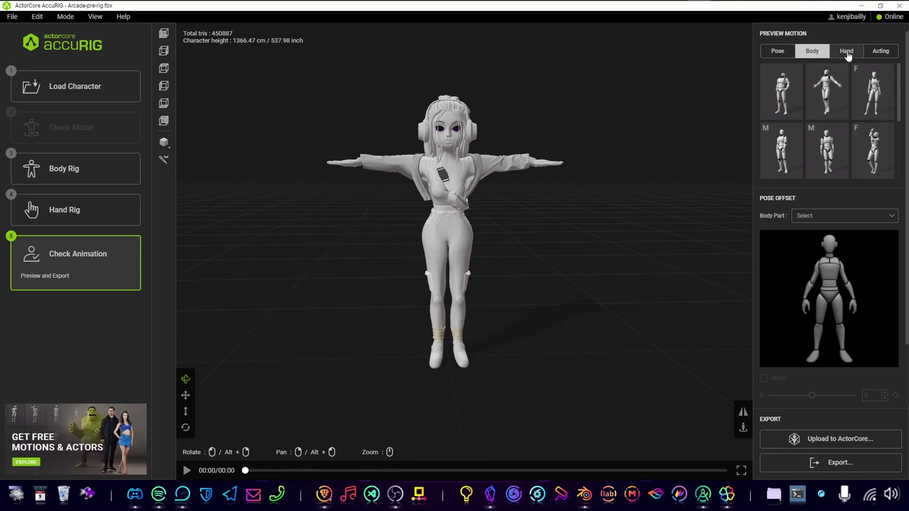
click(781, 91)
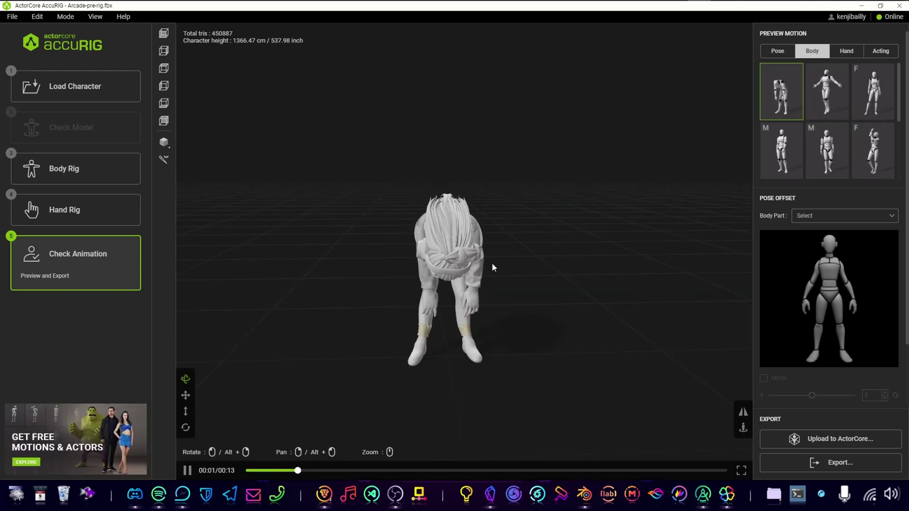
mouse_move(492, 262)
mouse_down()
mouse_move(499, 274)
mouse_move(599, 270)
mouse_move(515, 253)
mouse_move(578, 257)
mouse_move(391, 264)
mouse_move(491, 267)
mouse_up()
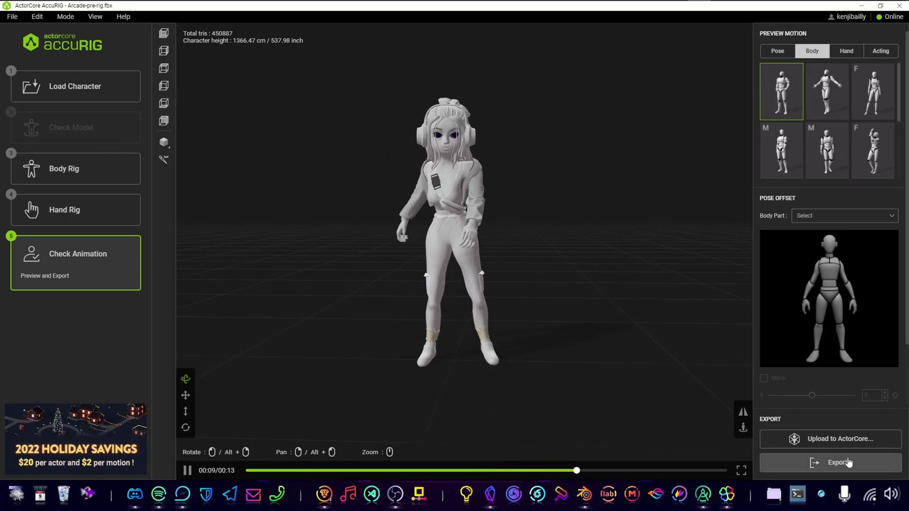
Export the rig as FBX with target application Blender, saved as Arcade-Accurig
click(861, 465)
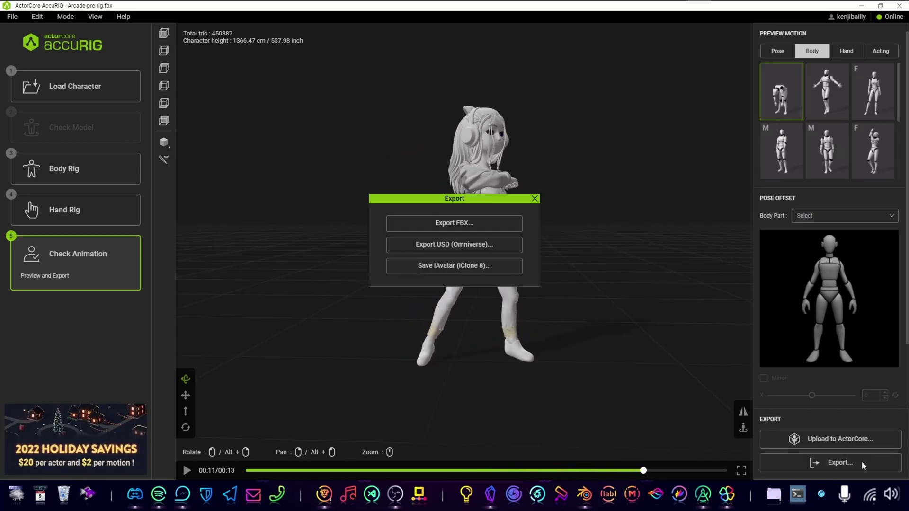
click(469, 224)
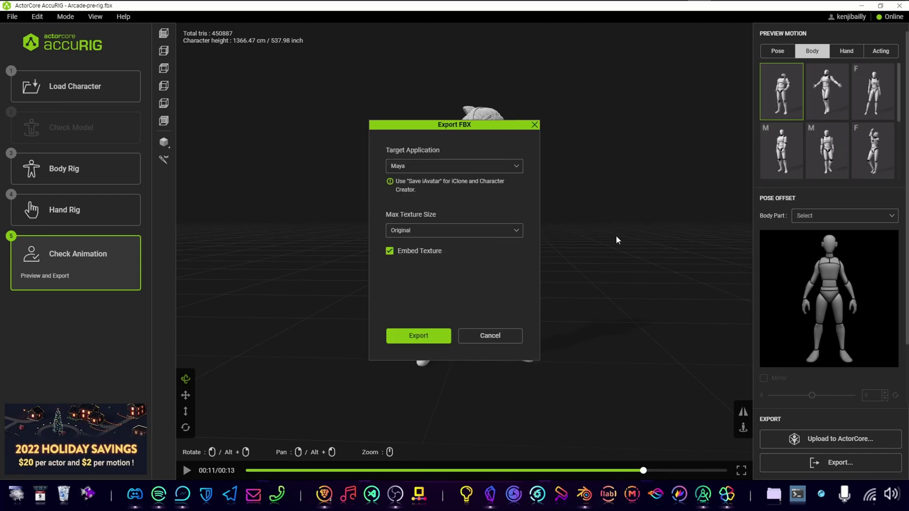
click(456, 166)
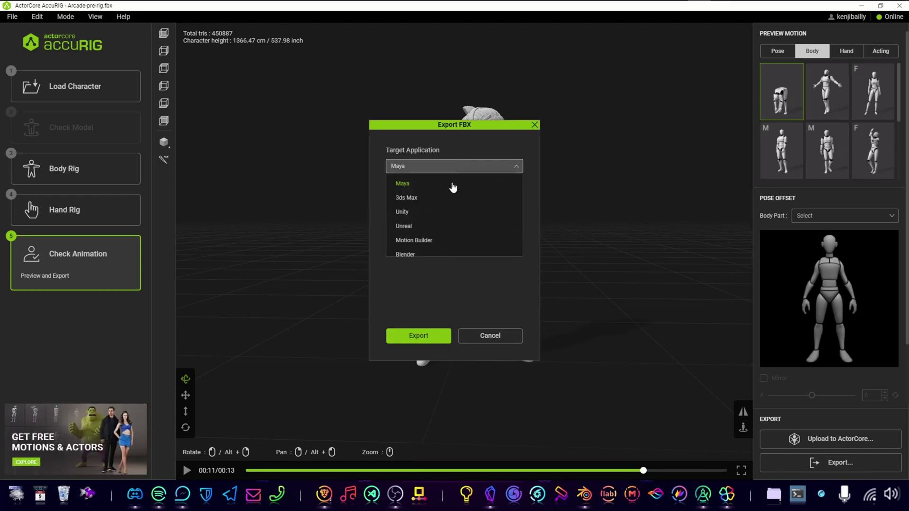
scroll(421, 227, down, 1)
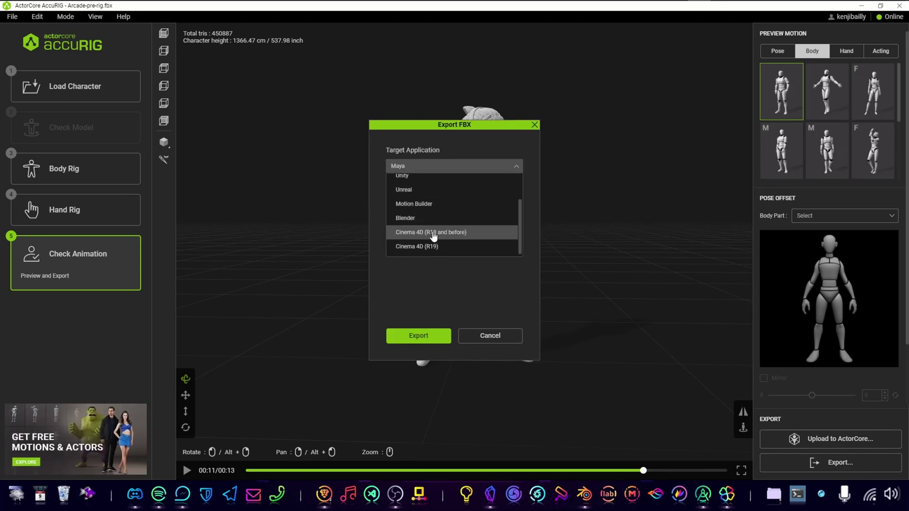
click(410, 219)
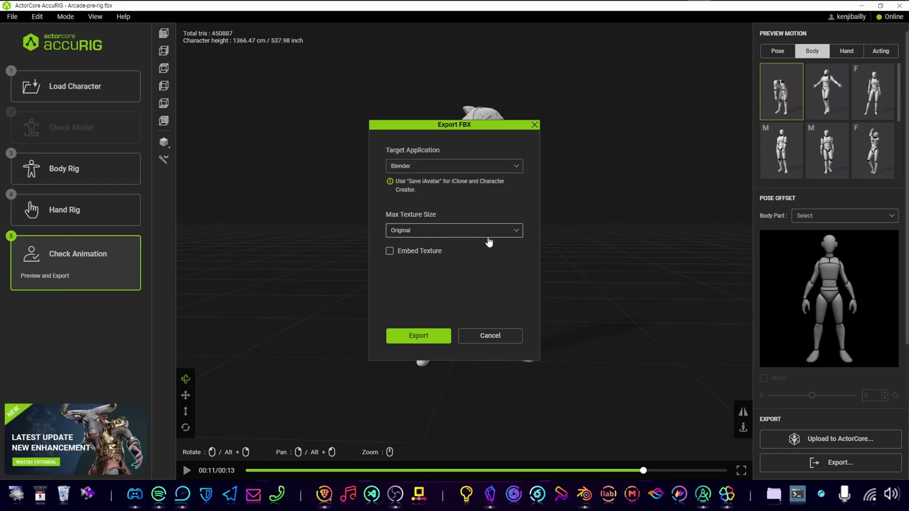
click(428, 335)
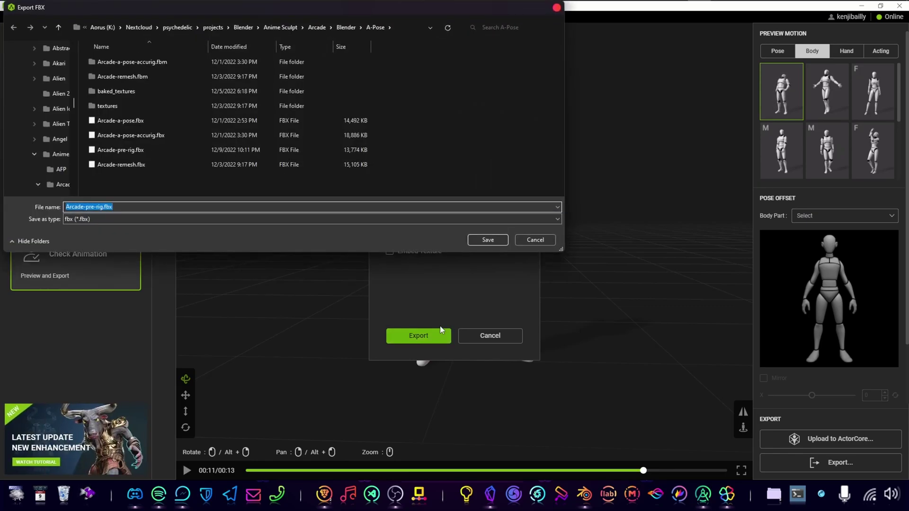
click(170, 206)
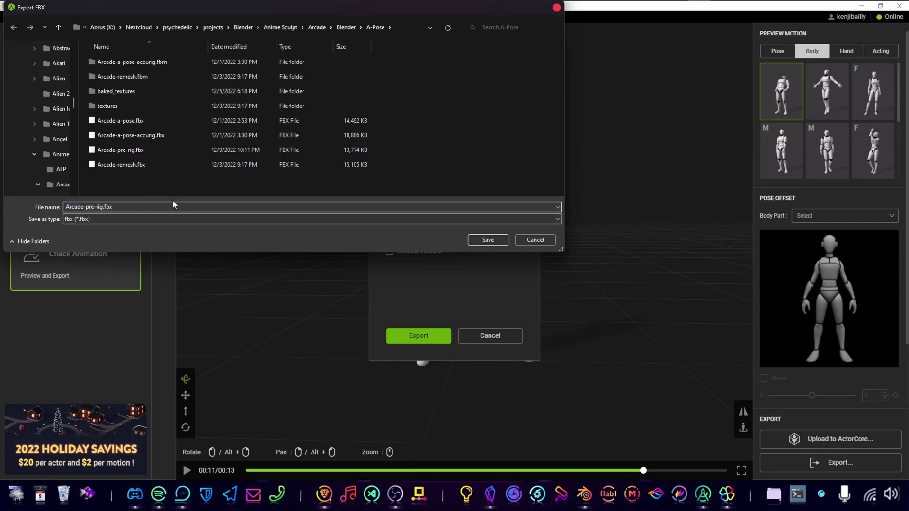
key(ctrl+a)
text(A)
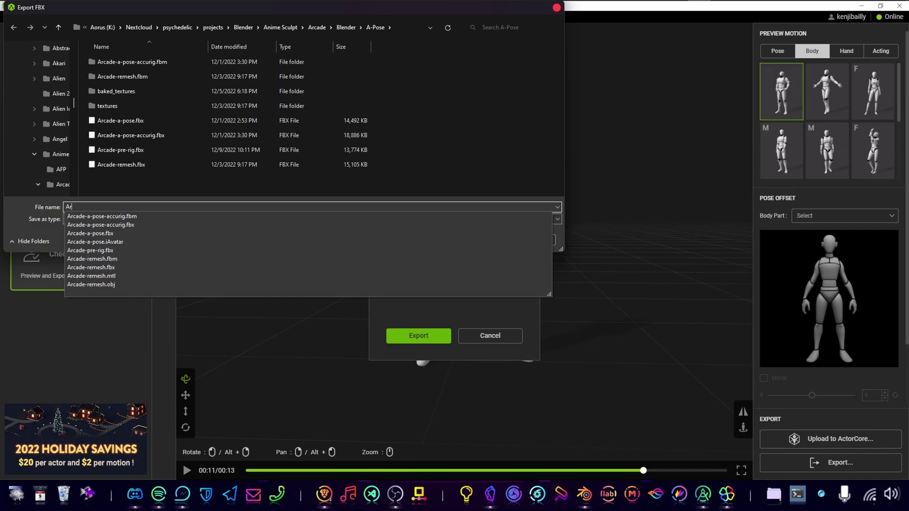
text(rcade-Accurig)
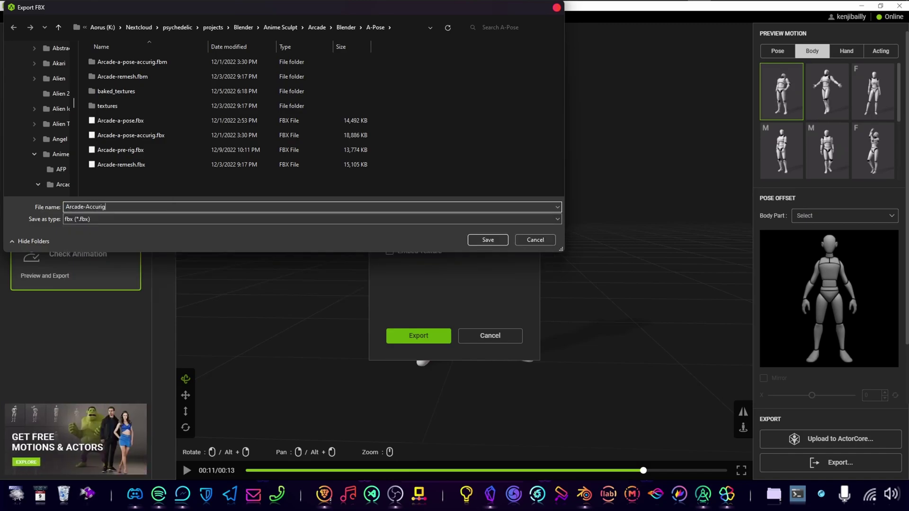
click(470, 240)
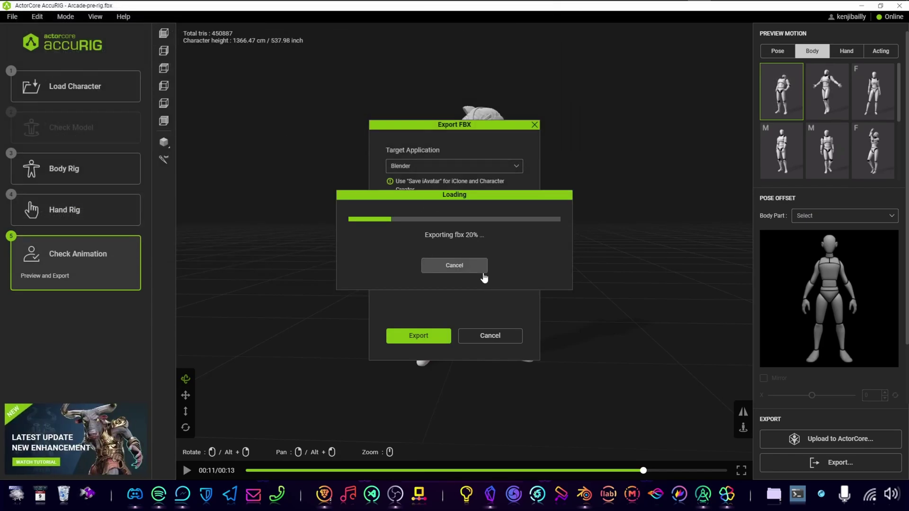
In Blender, deselect the character and show the CC/iC Pipeline panel's Import / Export section
click(584, 494)
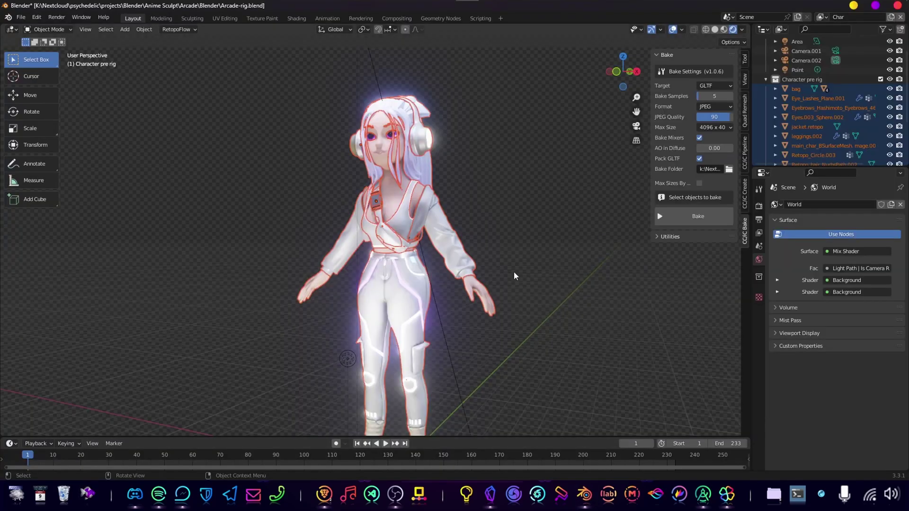
click(498, 269)
scroll(499, 269, down, 5)
middle_drag(510, 245, 530, 226)
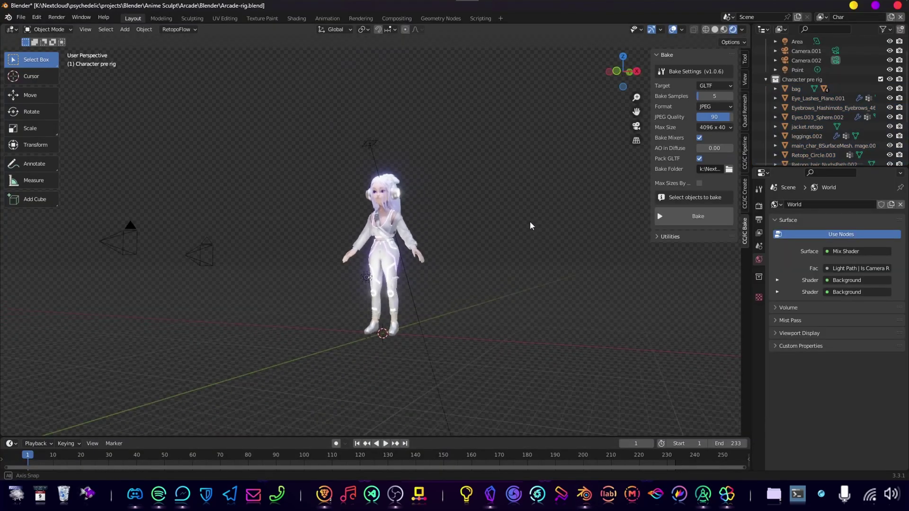
click(745, 193)
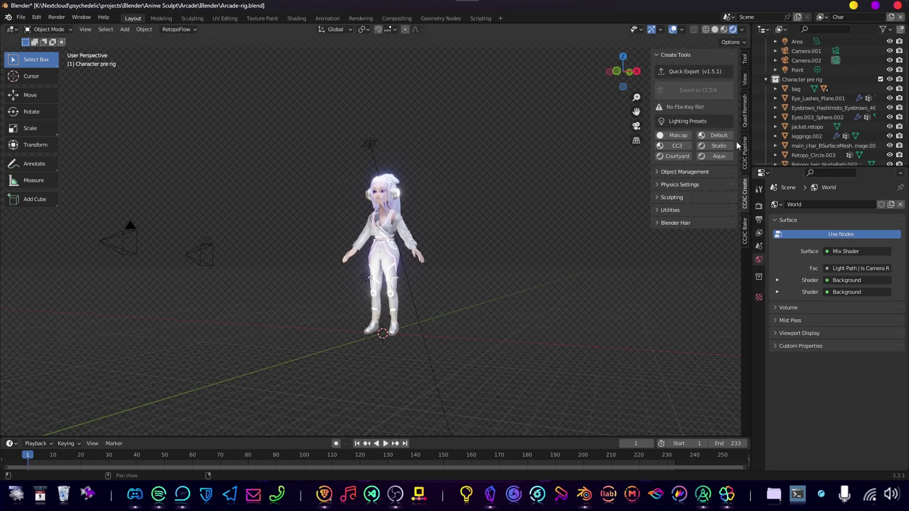
click(745, 232)
click(745, 153)
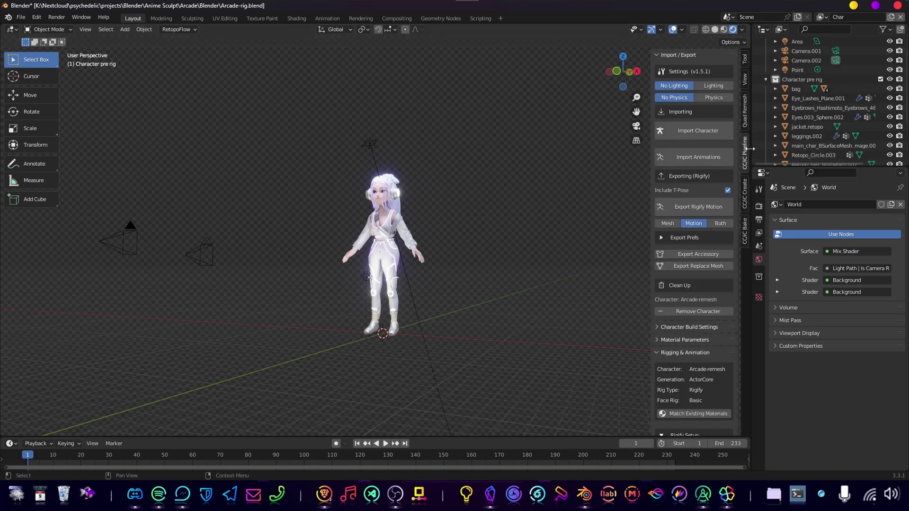
click(664, 55)
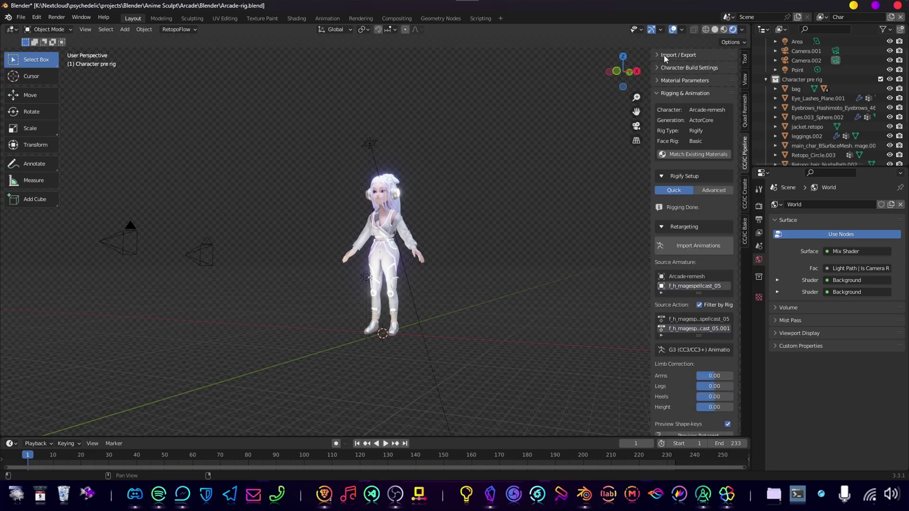
click(681, 94)
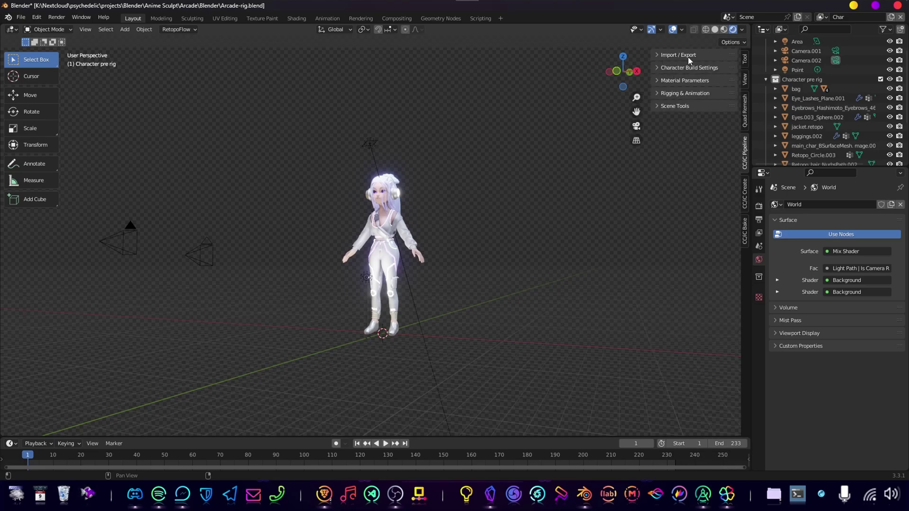
click(682, 55)
Import Arcade-Accurig.fbx as a character through the CC/iC pipeline
click(692, 135)
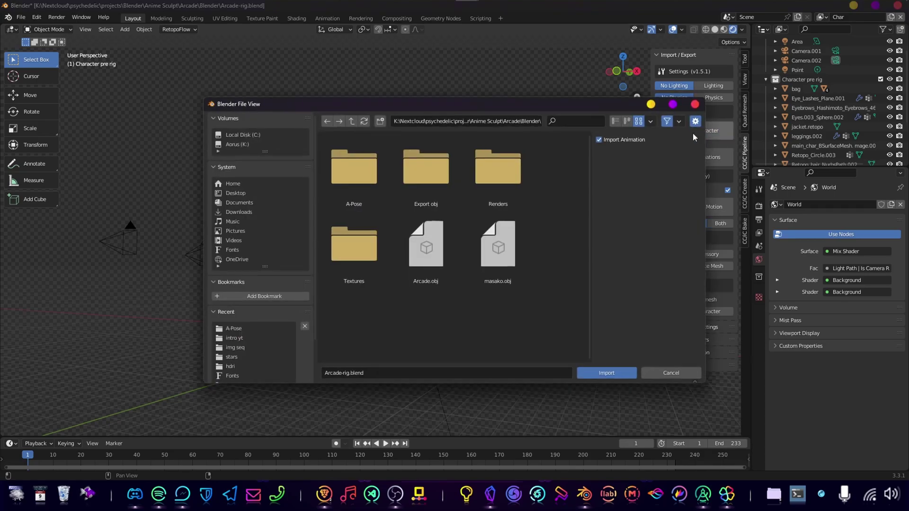
scroll(558, 262, down, 3)
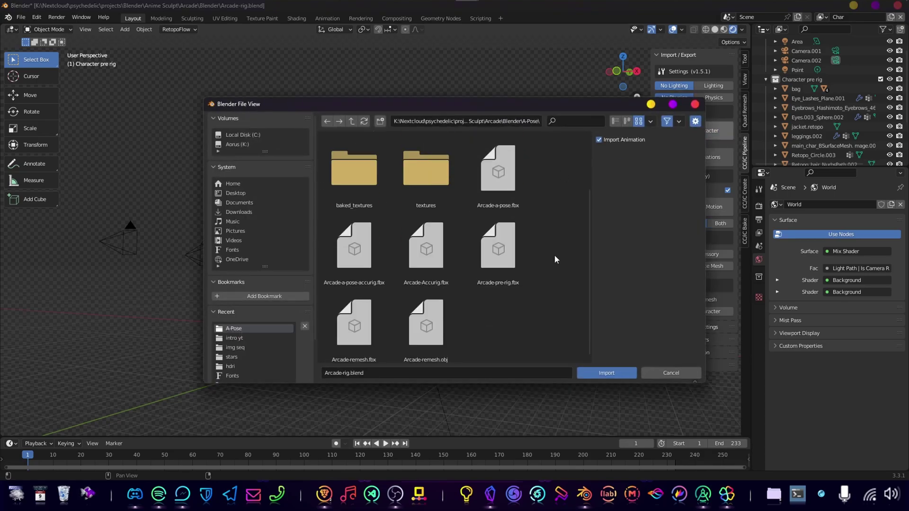
double_click(434, 248)
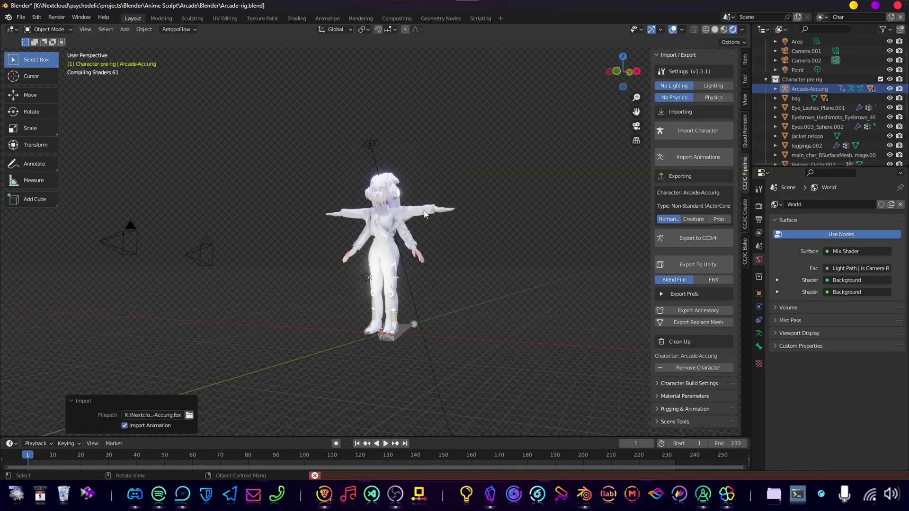
Select the Arcade-a-pose-accurig.001 armature and move it aside with G
click(425, 214)
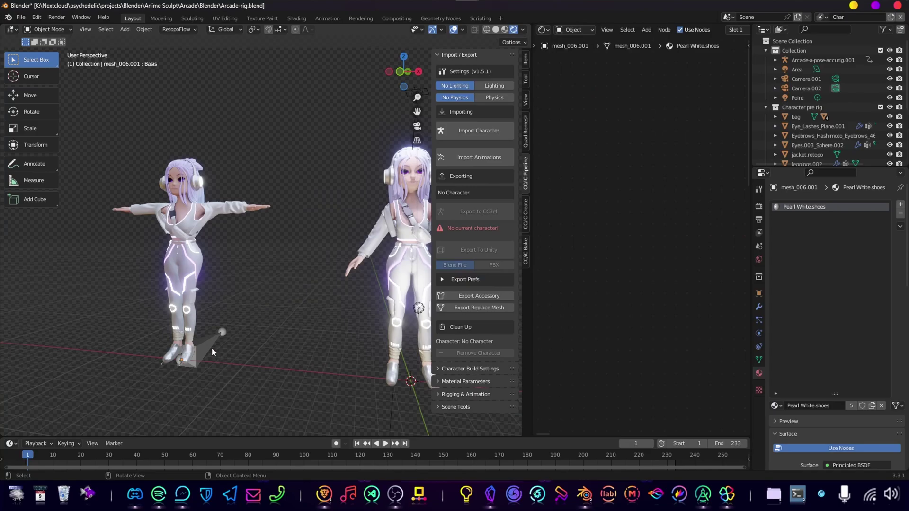
click(212, 347)
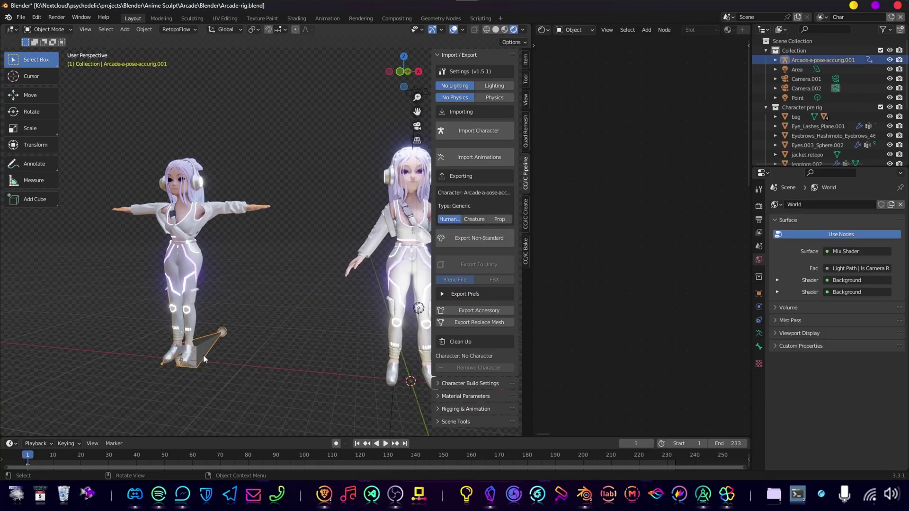
mouse_move(203, 355)
middle_down()
mouse_move(223, 353)
mouse_move(202, 355)
middle_up()
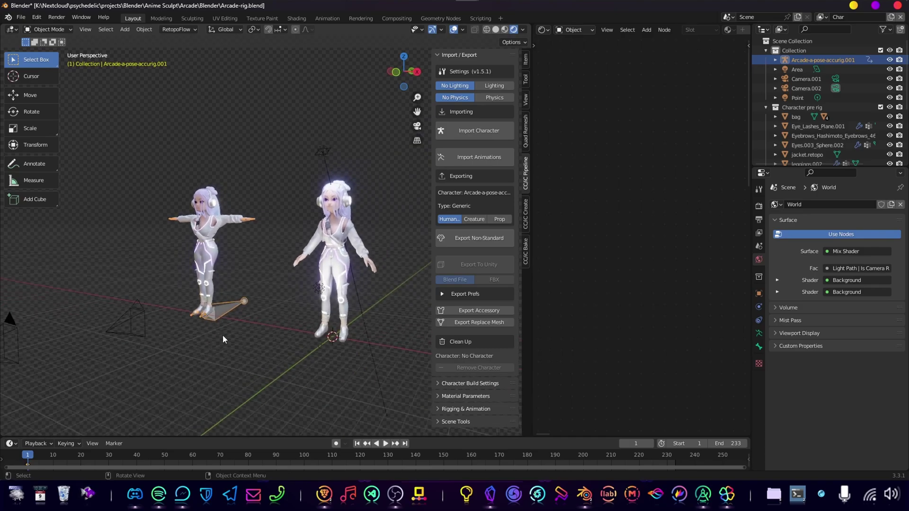
key(g)
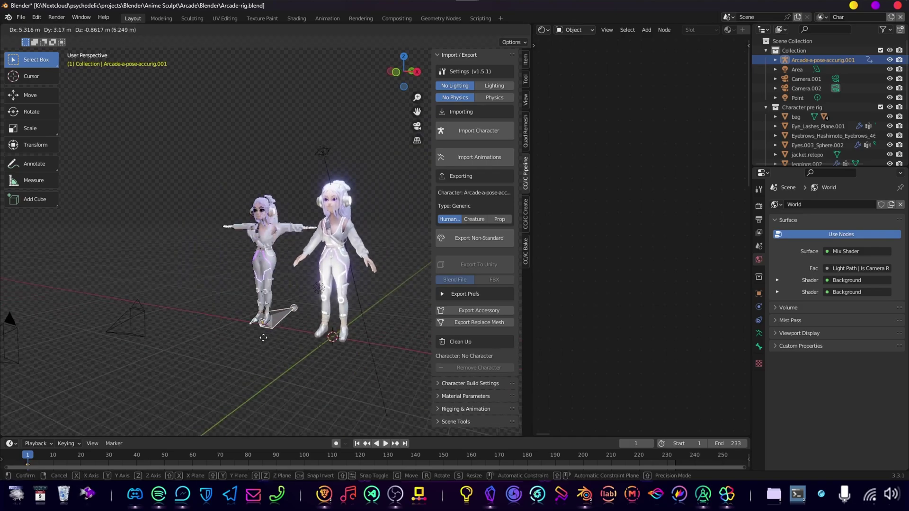
click(262, 336)
middle_drag(262, 337, 277, 290)
key(KP_Decimal)
Exclude the Character pre rig collection and clear the armature's location back to the world origin
scroll(277, 291, down, 5)
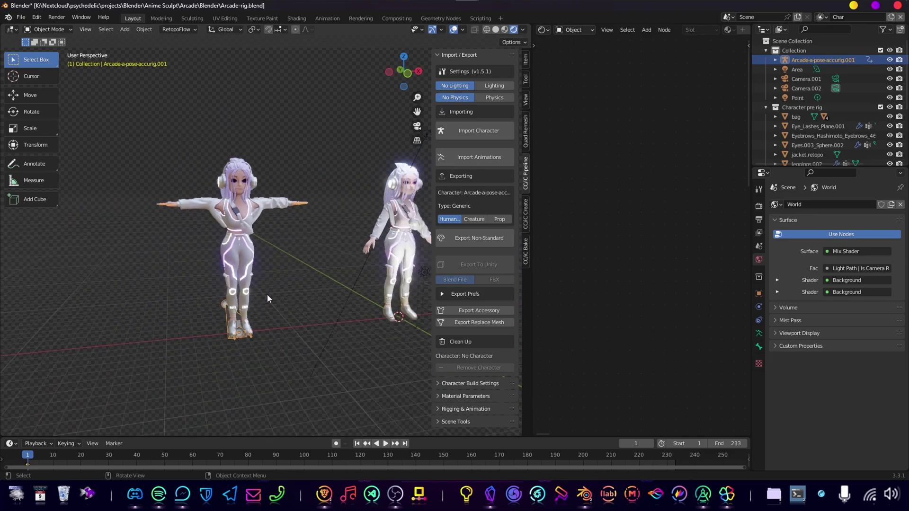
middle_drag(350, 291, 291, 289)
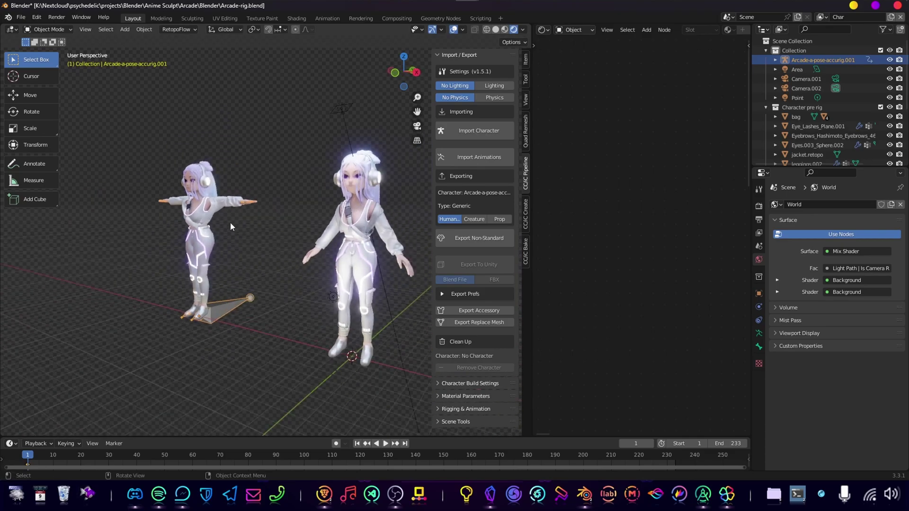
click(880, 107)
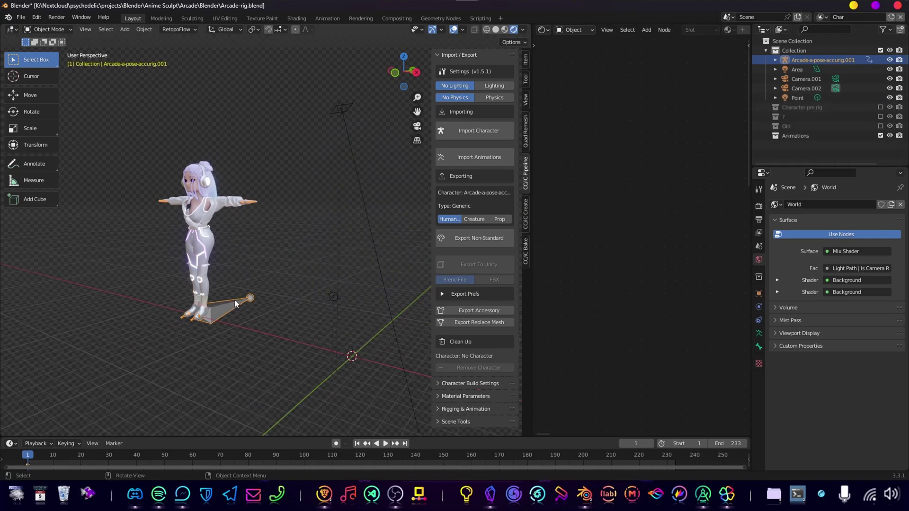
key(alt+g)
middle_drag(300, 322, 265, 305)
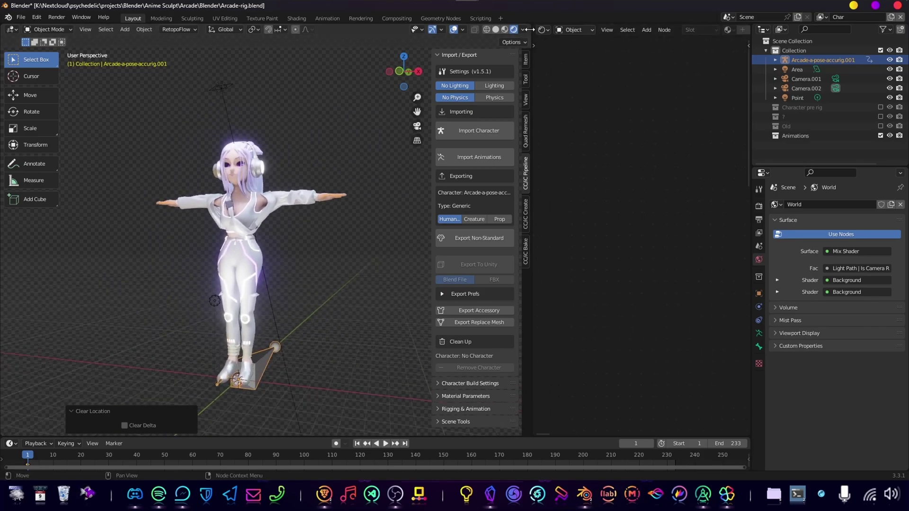
right_click(530, 29)
Join the side node editor into the 3D viewport and orbit to view the character from the front
click(502, 89)
click(535, 30)
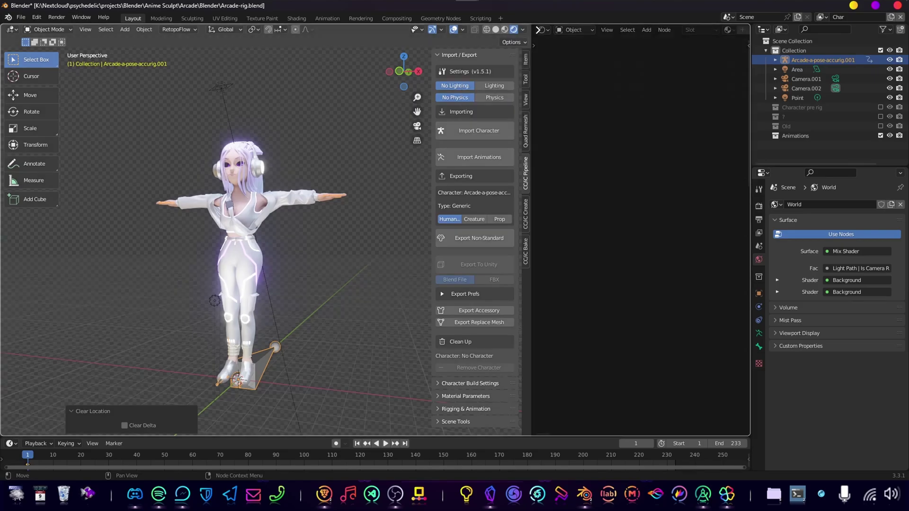
middle_drag(476, 234, 452, 246)
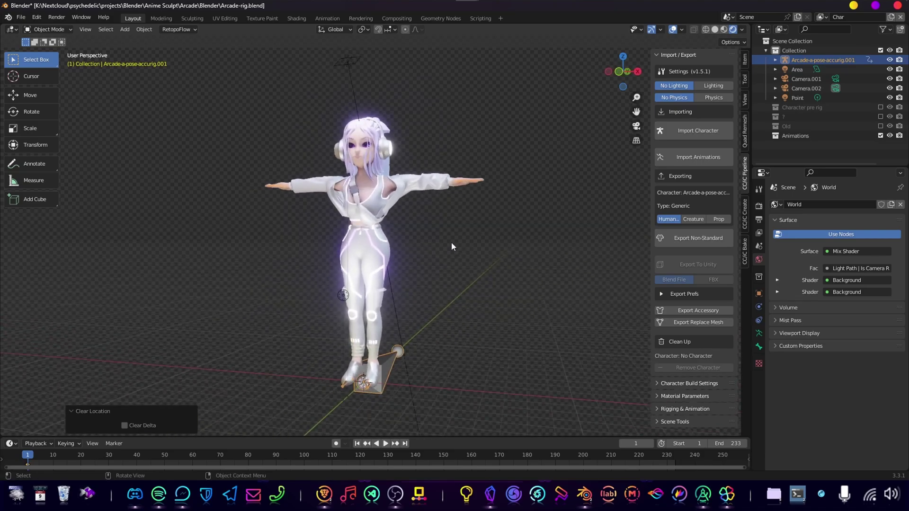
scroll(451, 243, up, 1)
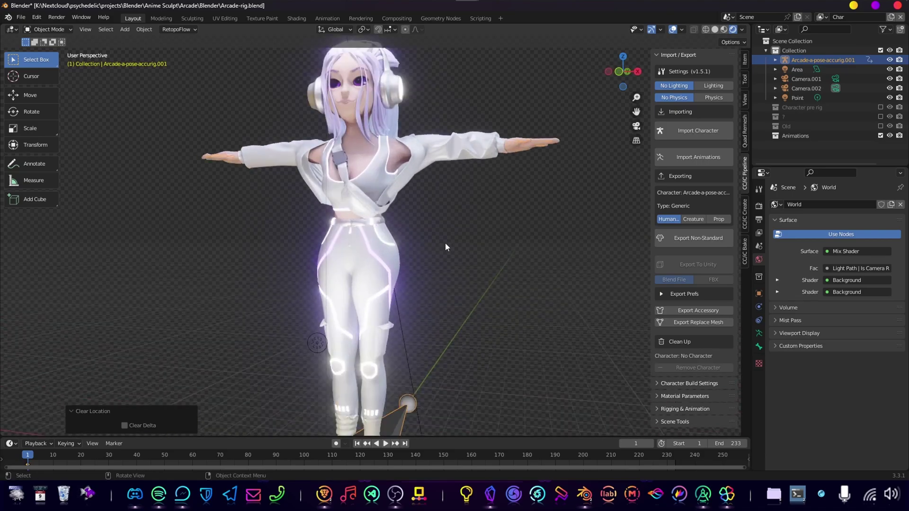
scroll(449, 255, down, 1)
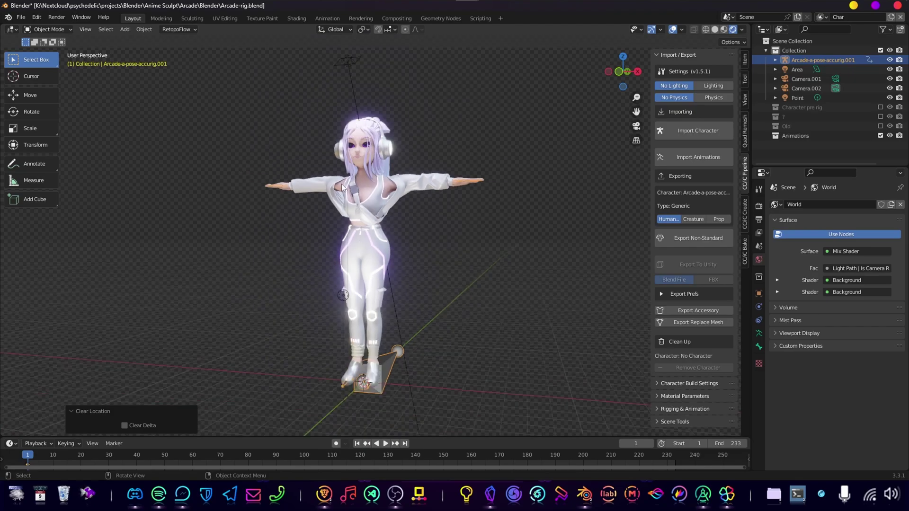
mouse_move(375, 223)
middle_down()
mouse_move(353, 234)
mouse_move(369, 222)
middle_up()
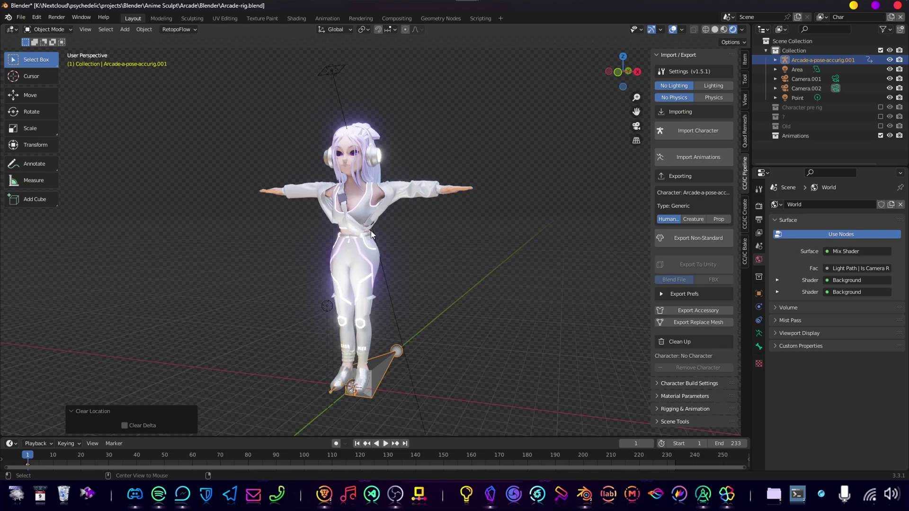
key(alt+Tab)
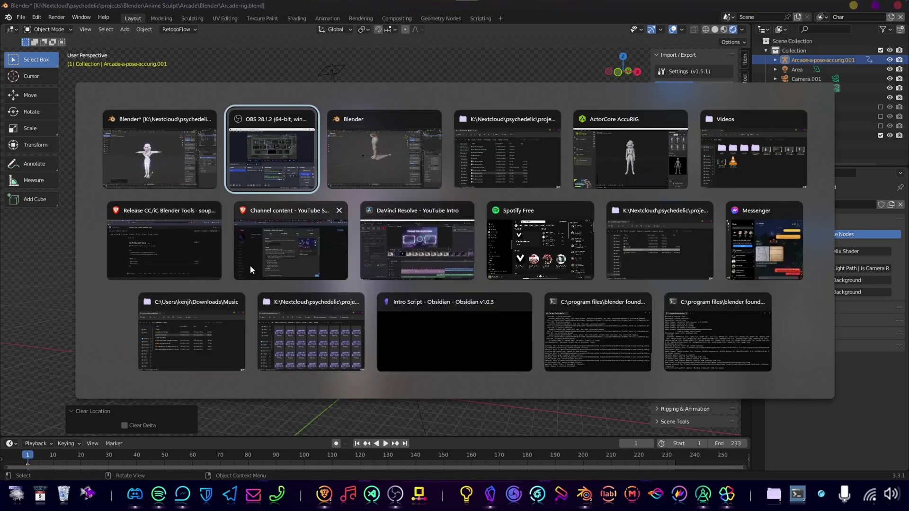
Switch to the browser's ActorCore mocap animations page and scroll through the motions
alt+click(166, 246)
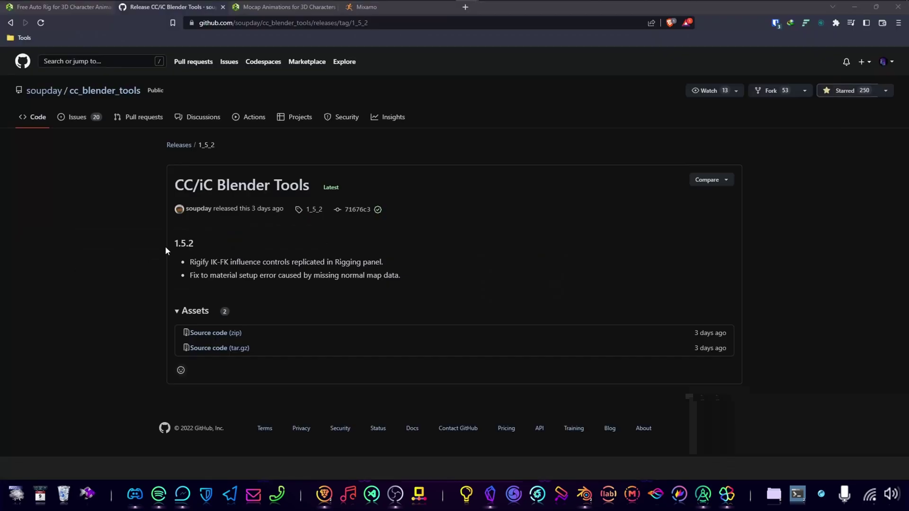
click(280, 12)
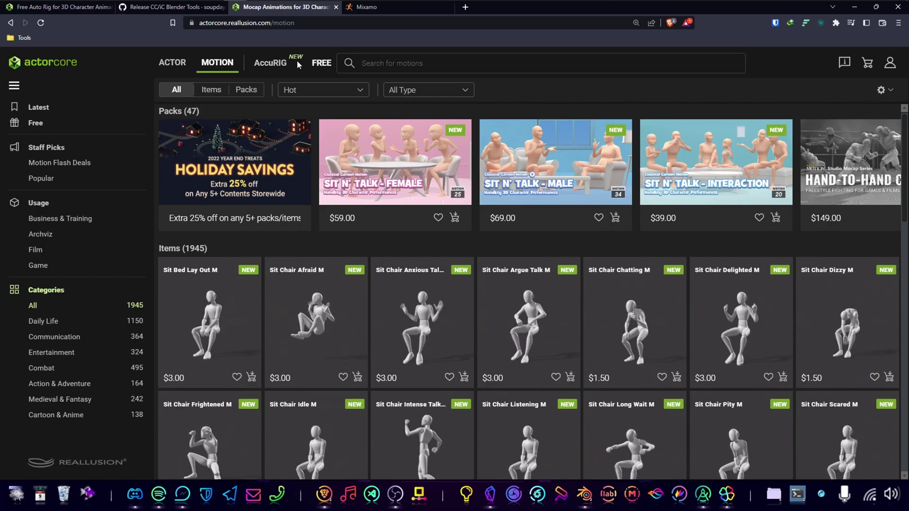
scroll(646, 218, down, 1)
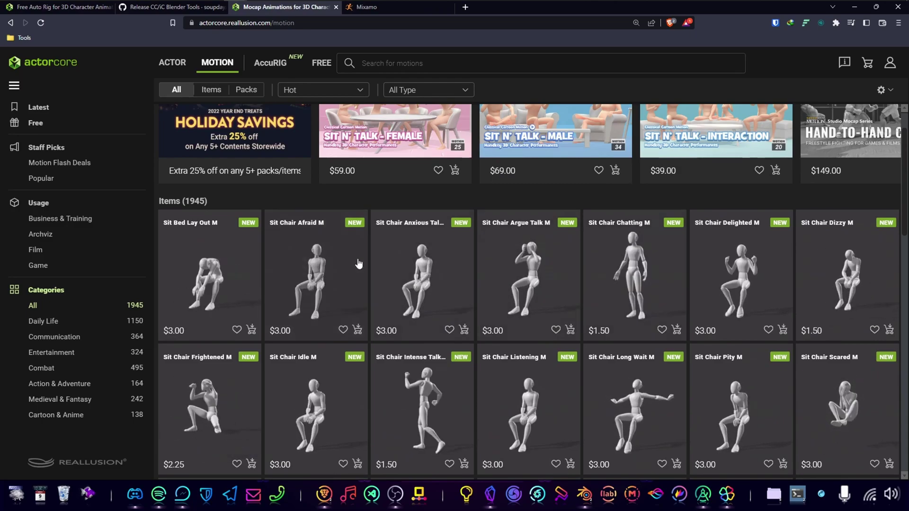
scroll(591, 273, down, 1)
scroll(591, 273, up, 2)
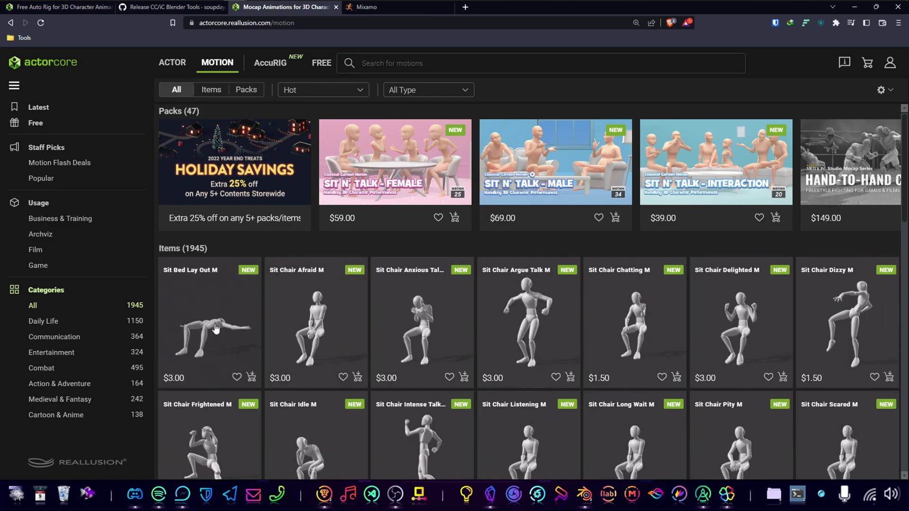
Filter ActorCore to the Free category and browse its 36 motions, such as Walk relaxed and Catwalk
click(35, 123)
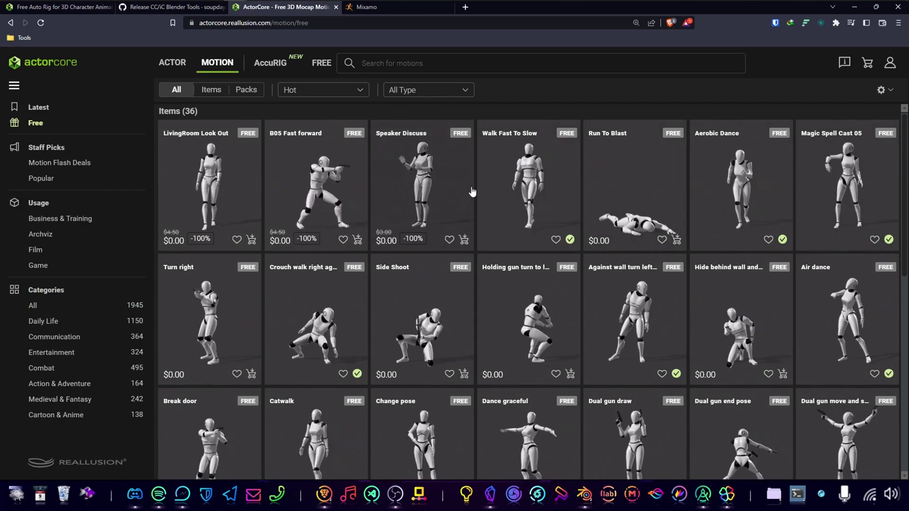
scroll(535, 239, down, 6)
scroll(535, 235, down, 3)
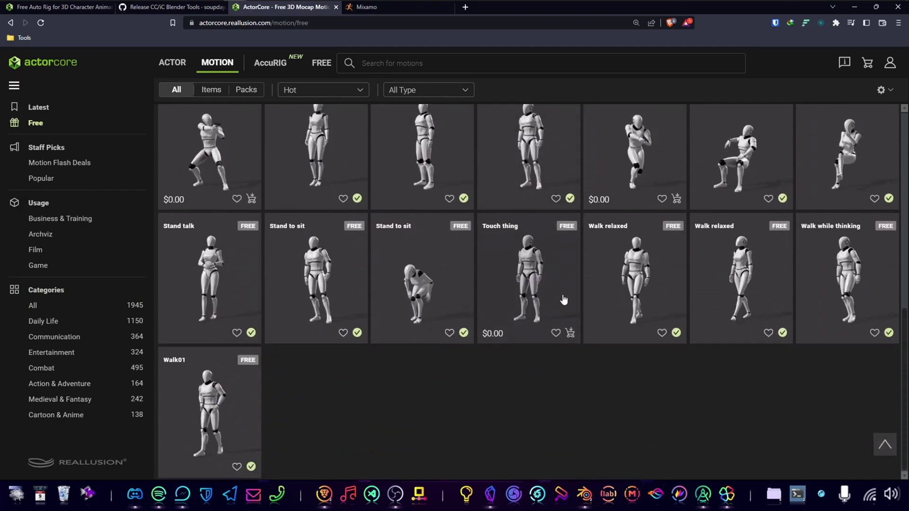
scroll(560, 300, up, 9)
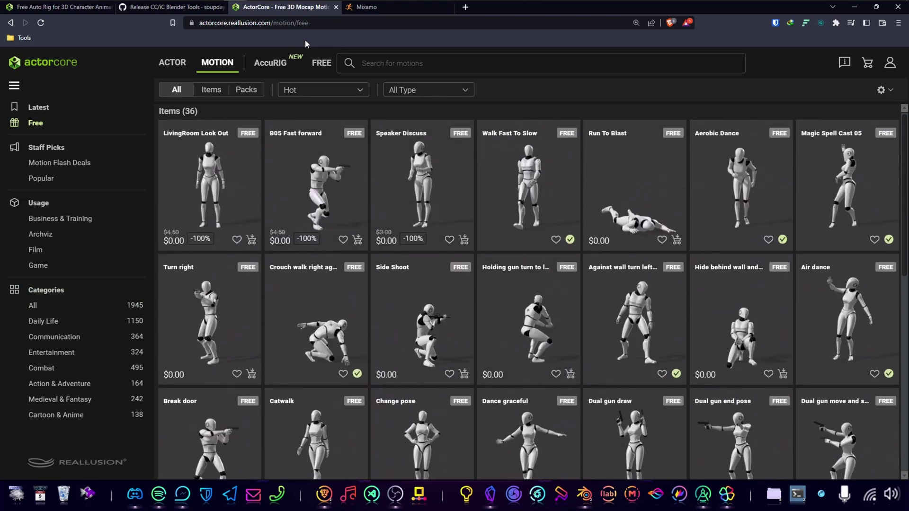
Search the Mixamo library for 'macarena' so only Macarena Dance is listed
click(383, 7)
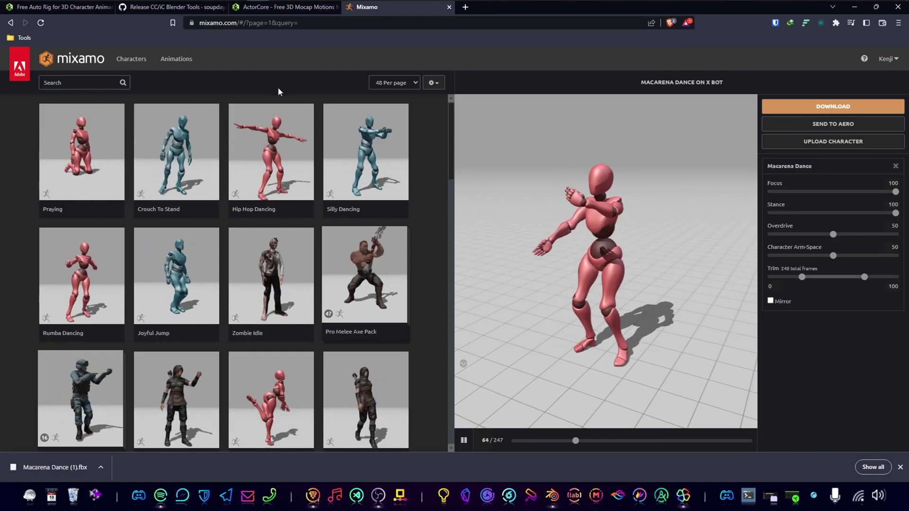
click(87, 88)
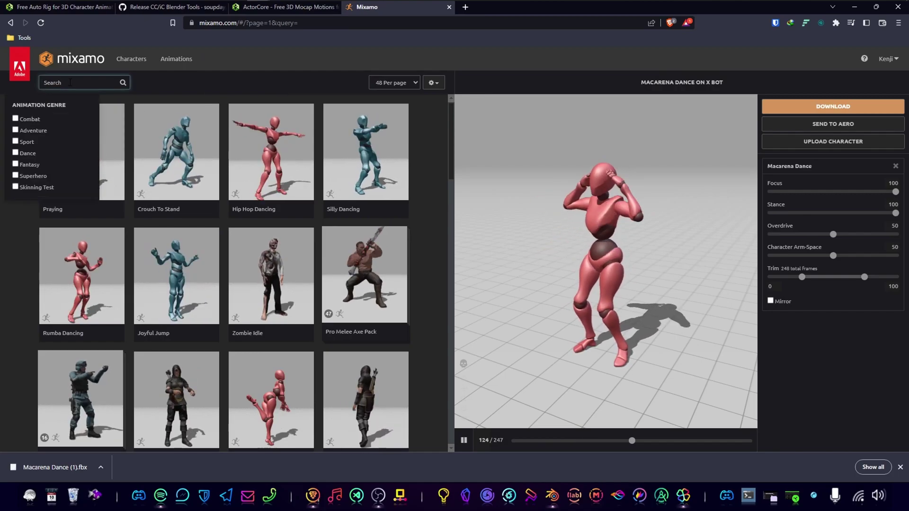
text(macarena)
key(Return)
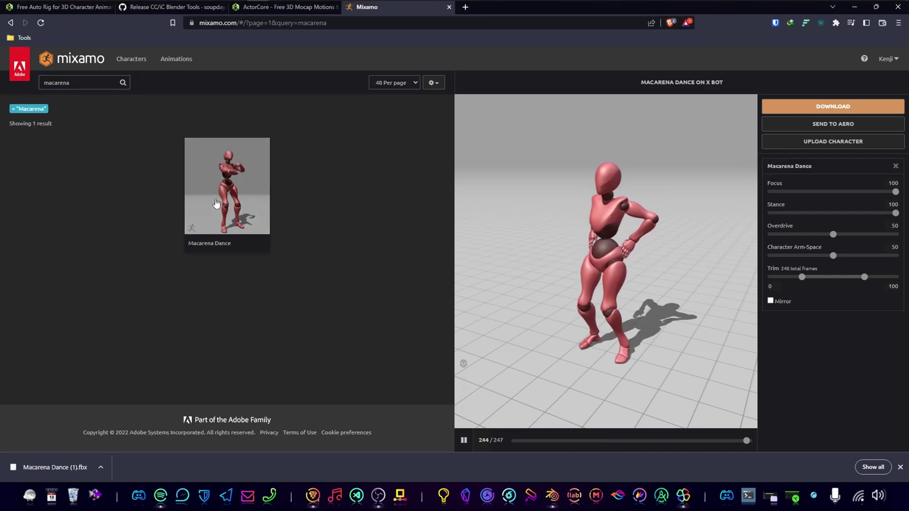
Download Macarena Dance as FBX Binary, Without Skin, 24 fps, saving it to Downloads
click(255, 212)
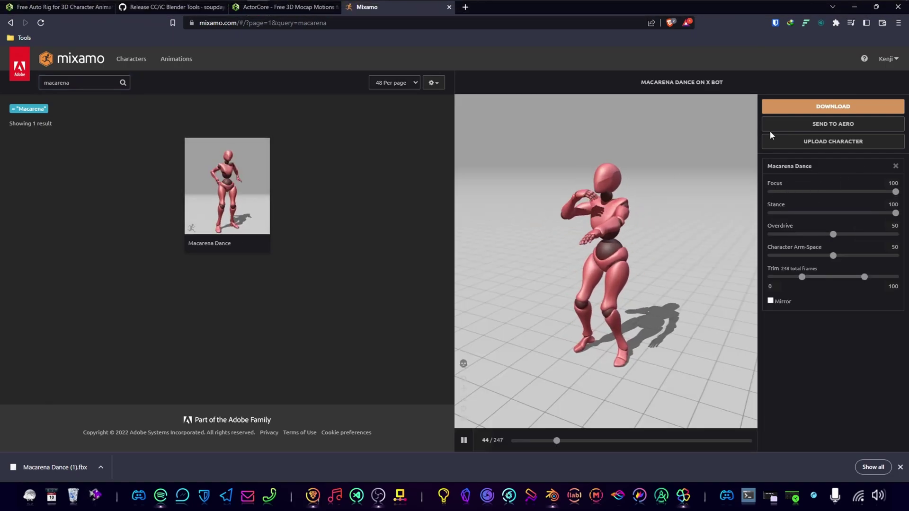
click(856, 109)
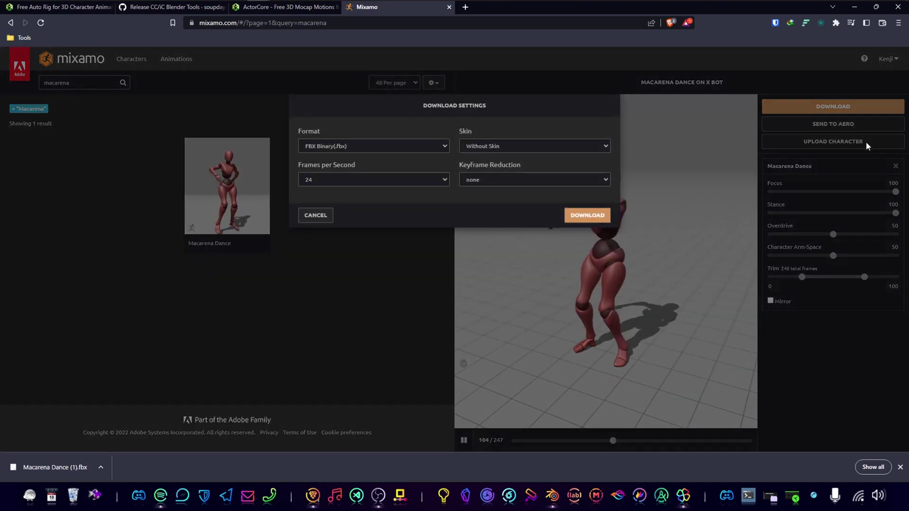
click(492, 145)
click(485, 163)
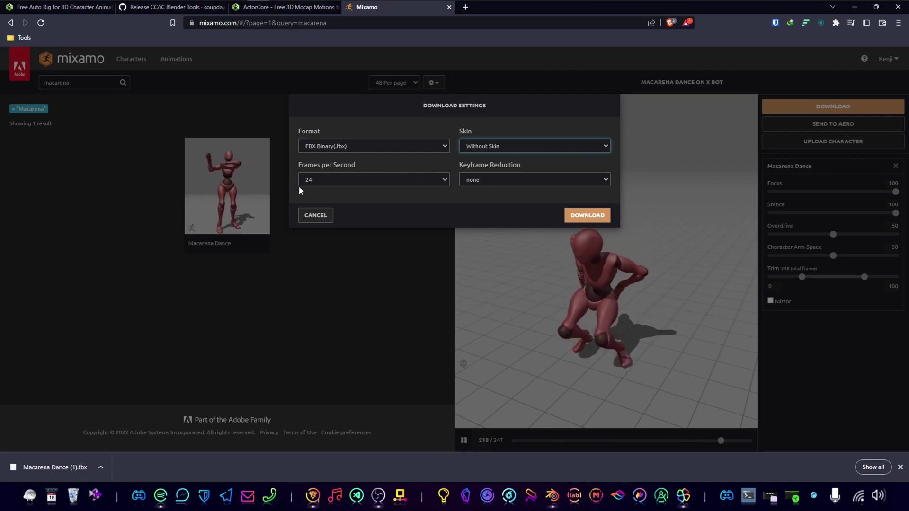
click(577, 216)
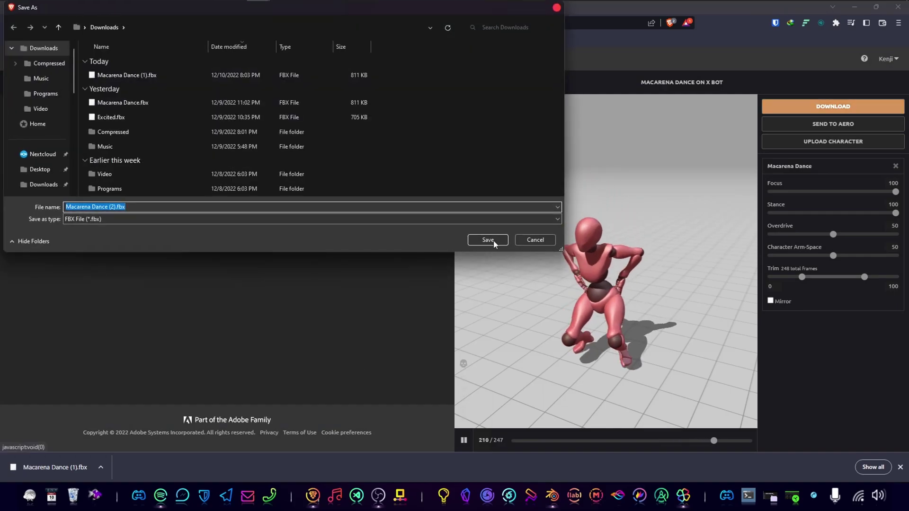
click(488, 239)
click(900, 467)
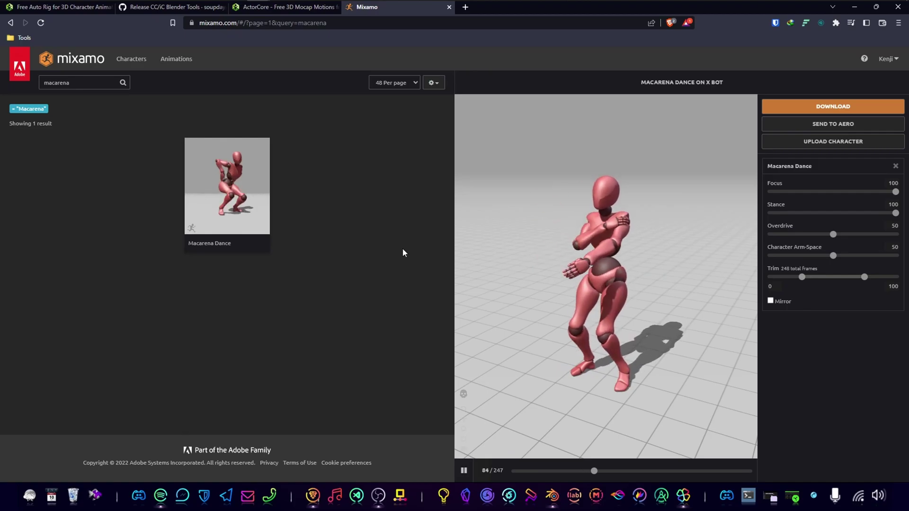
Back in Blender, select the Rigify armature and choose Macarena Dance.fbx to import as an animation
key(alt+Tab)
key(alt+Tab)
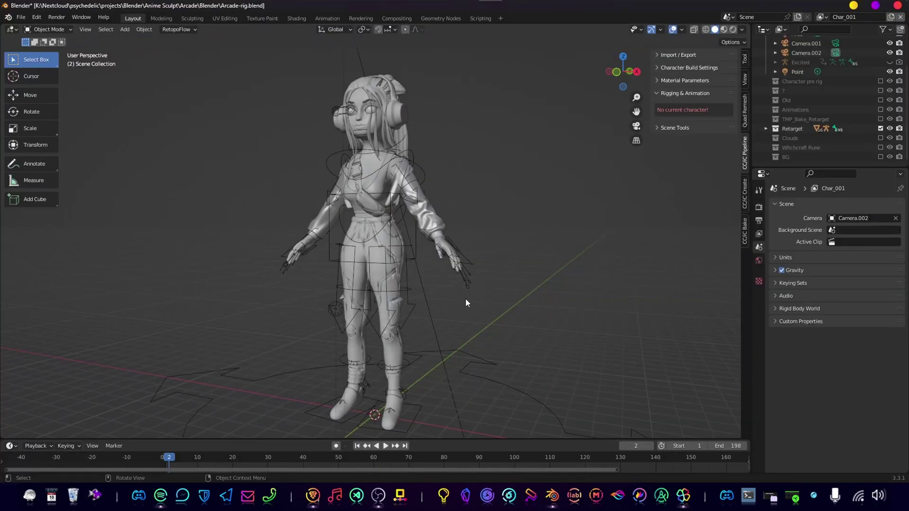
click(404, 281)
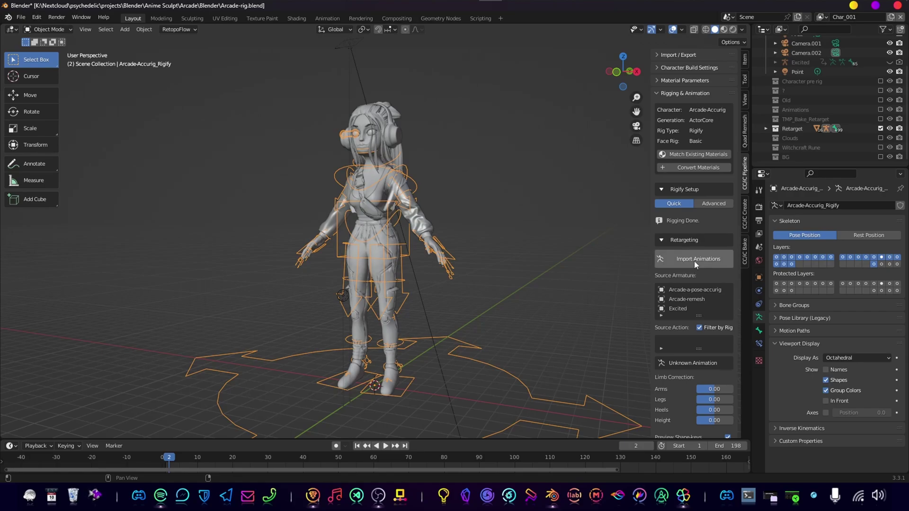
click(710, 261)
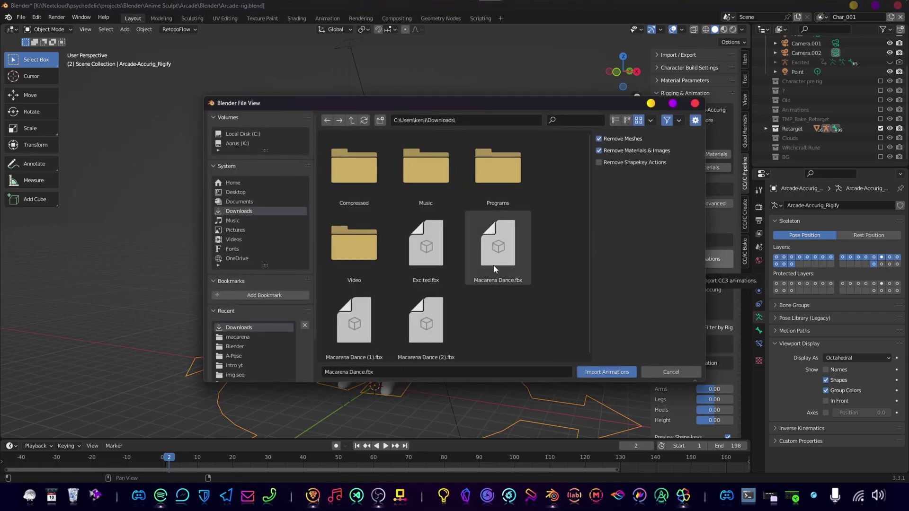
click(493, 265)
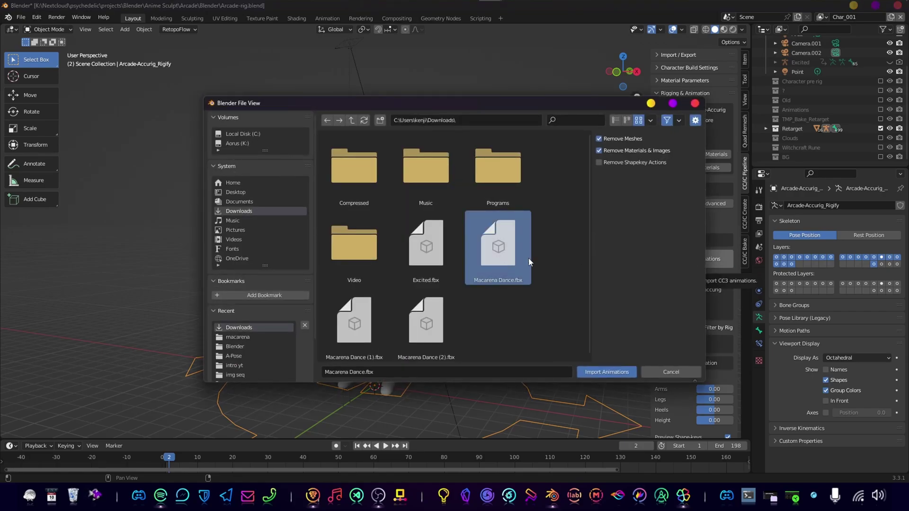
click(607, 367)
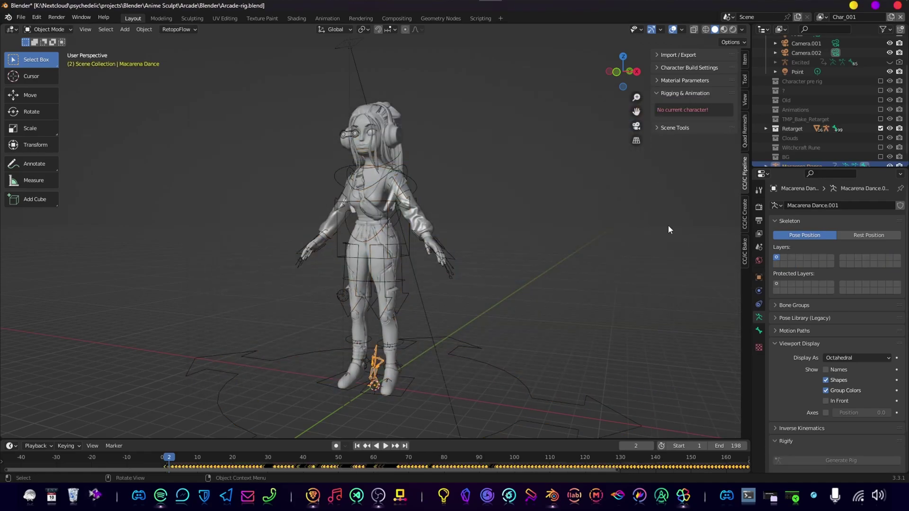
scroll(391, 373, up, 6)
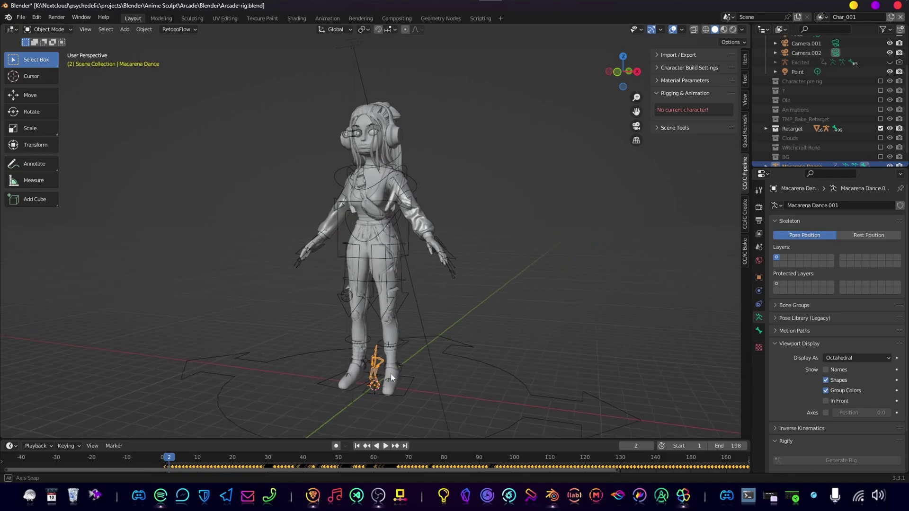
scroll(416, 266, up, 3)
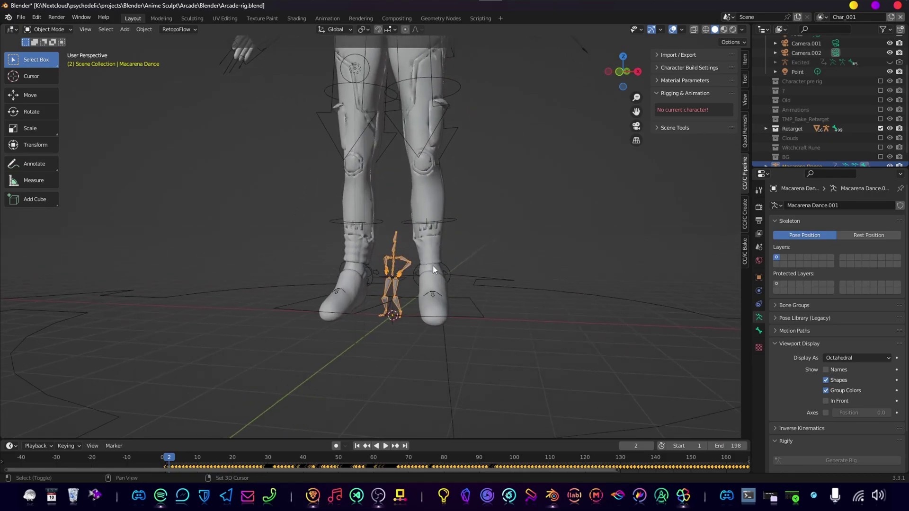
key(space)
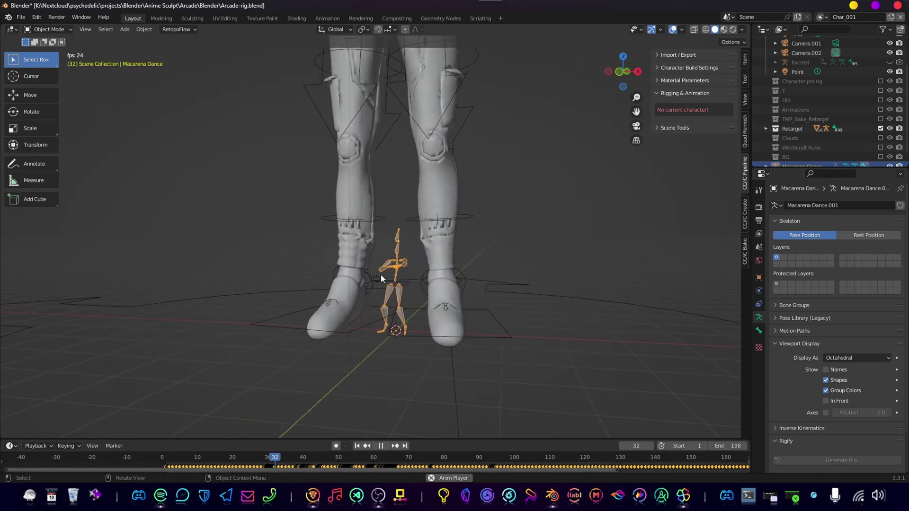
key(space)
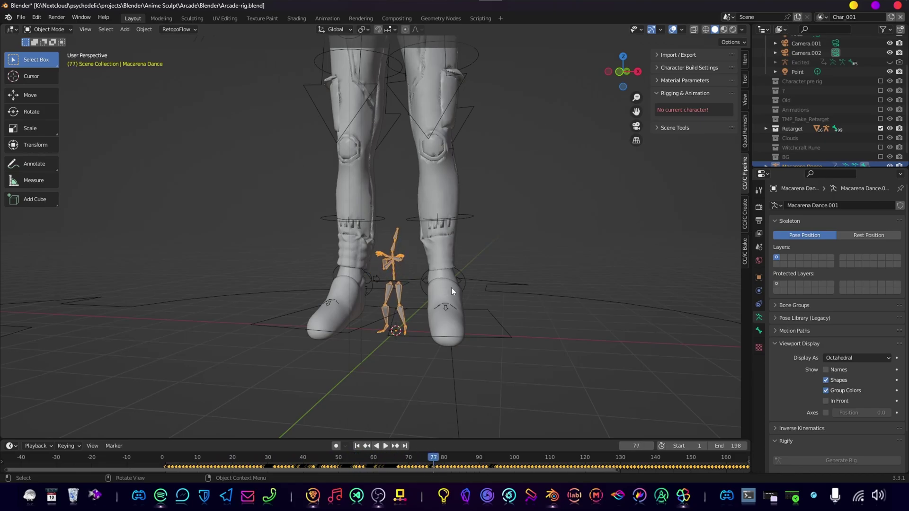
key(shift+Left)
scroll(444, 286, down, 5)
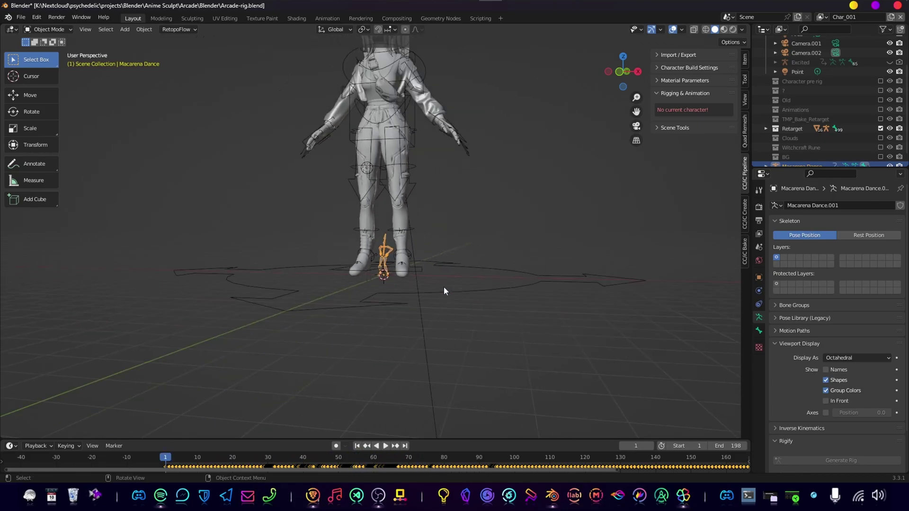
scroll(410, 200, up, 5)
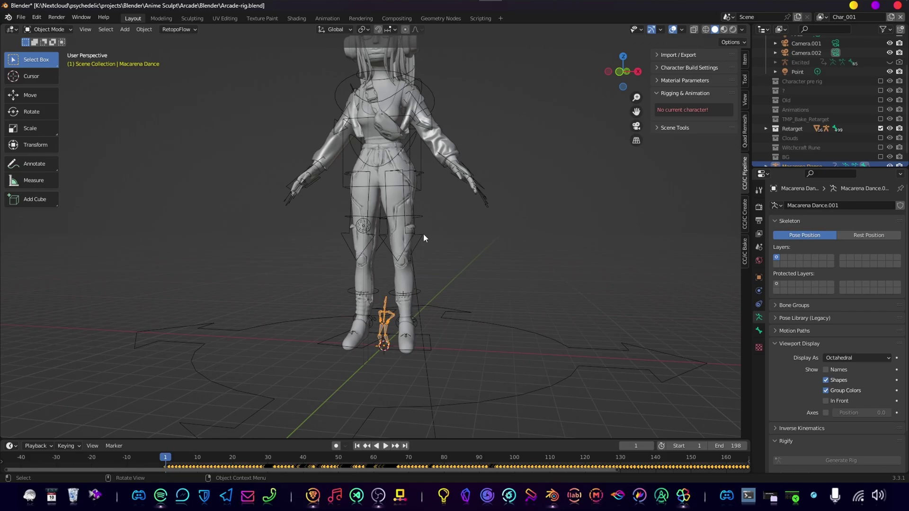
Select Arcade-Accurig_Rigify, set Macarena Dance as the Source Armature, and preview the retarget
click(421, 217)
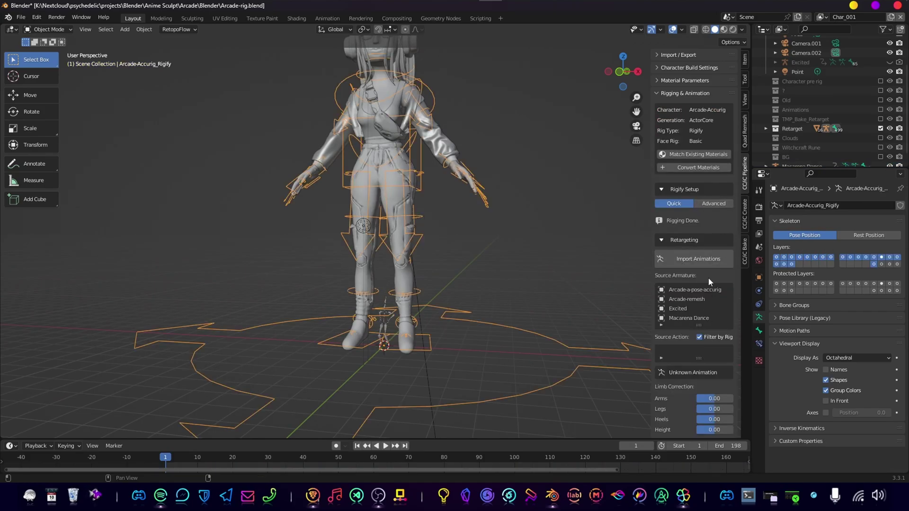
scroll(710, 275, down, 2)
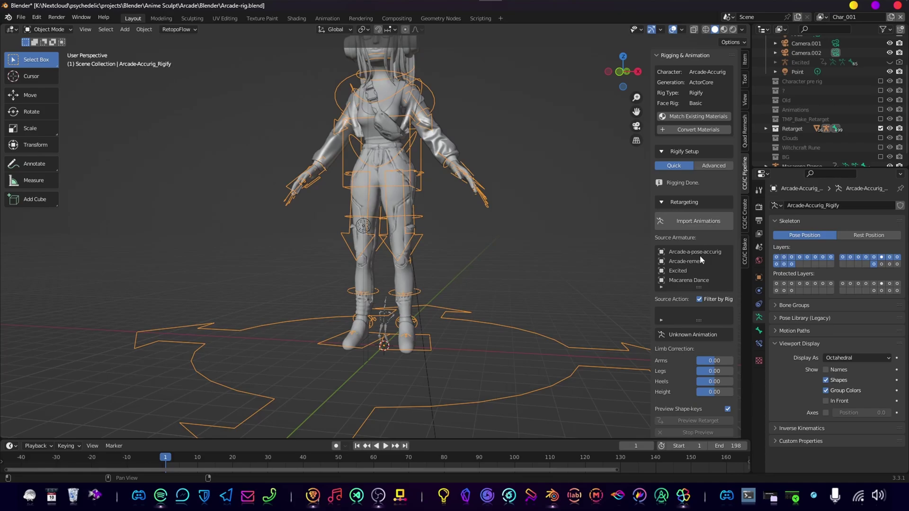
click(692, 280)
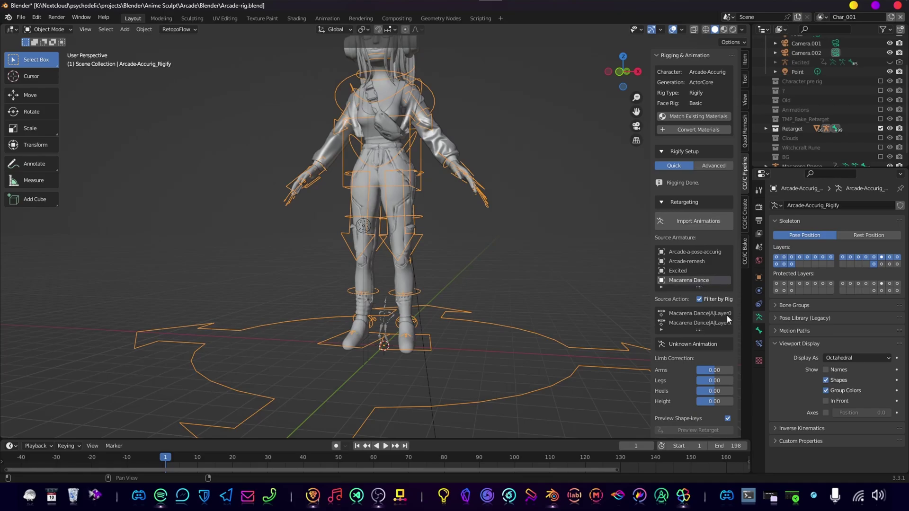
scroll(706, 323, down, 7)
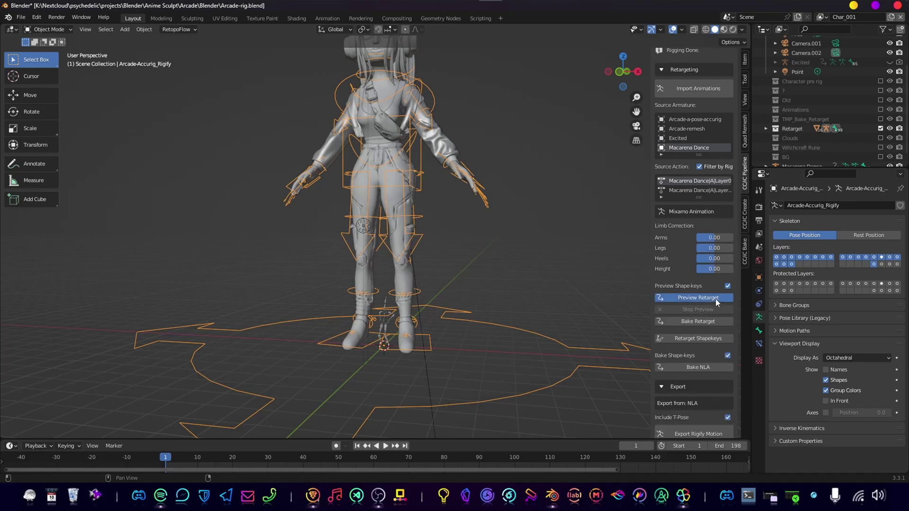
click(715, 299)
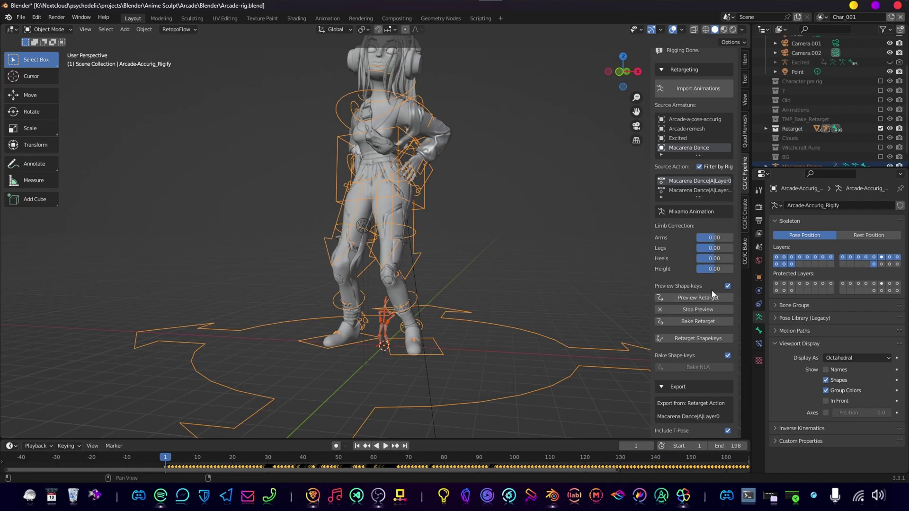
Play the retargeted Macarena Dance and orbit around to watch the character dance
middle_drag(379, 197, 349, 220)
key(space)
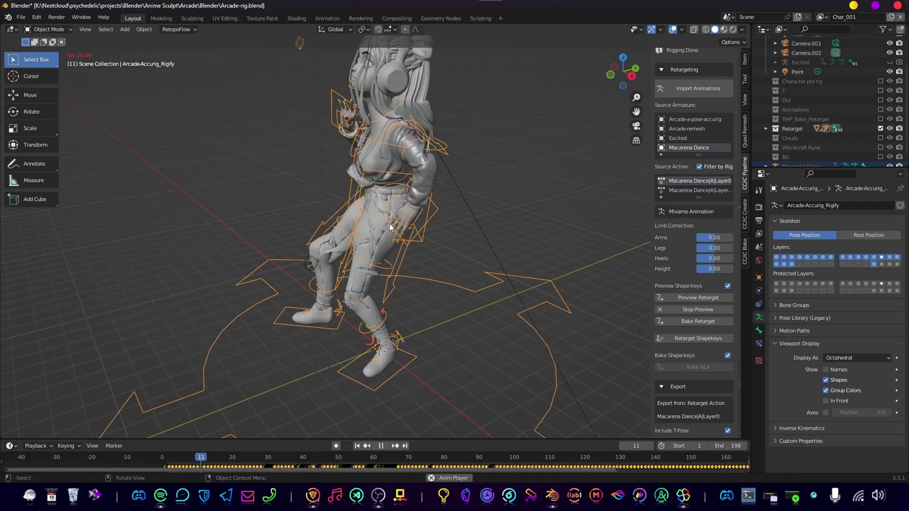
scroll(366, 228, down, 2)
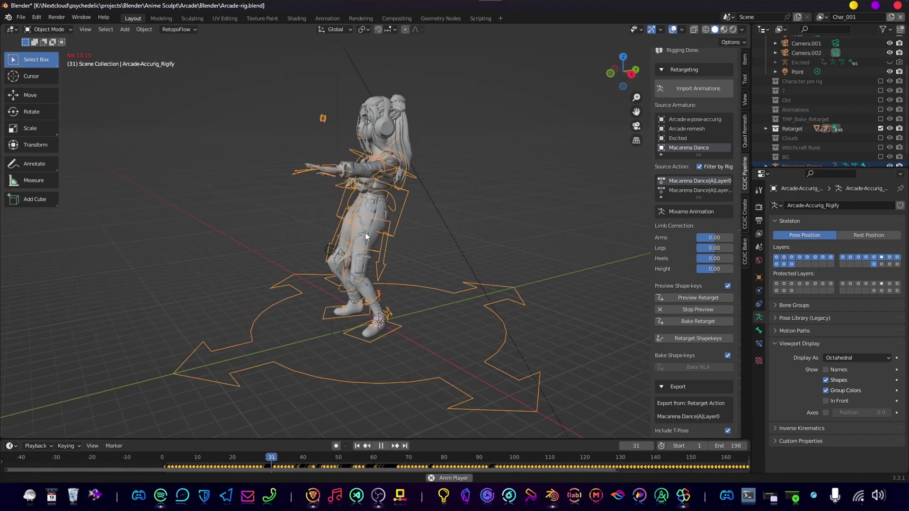
middle_drag(405, 230, 489, 232)
scroll(419, 229, up, 3)
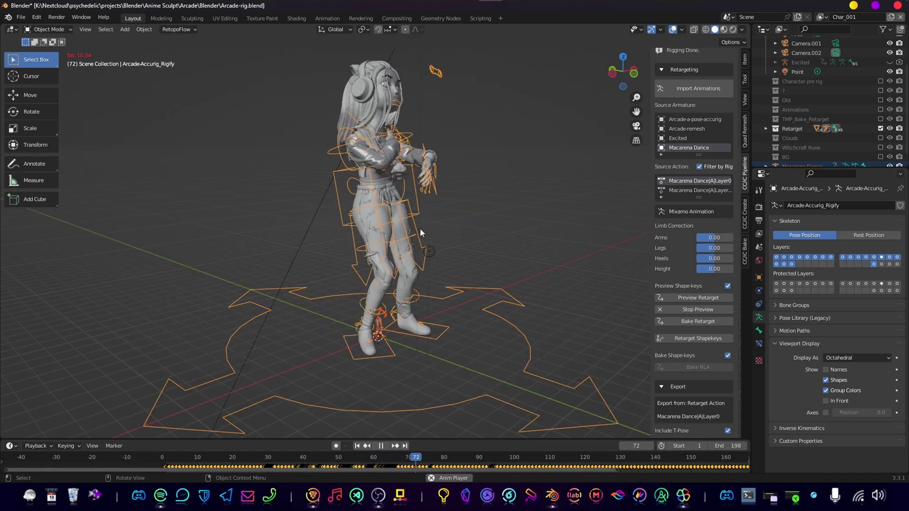
shift+middle_drag(396, 178, 339, 224)
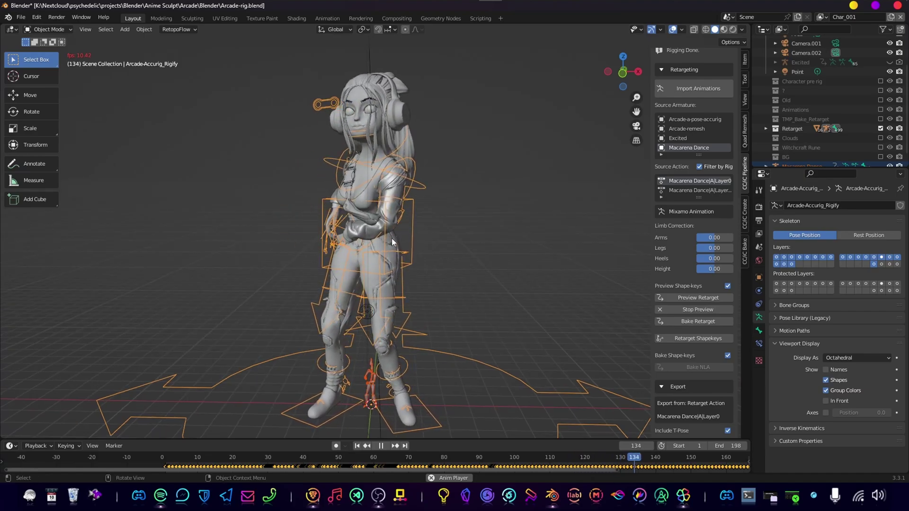
key(space)
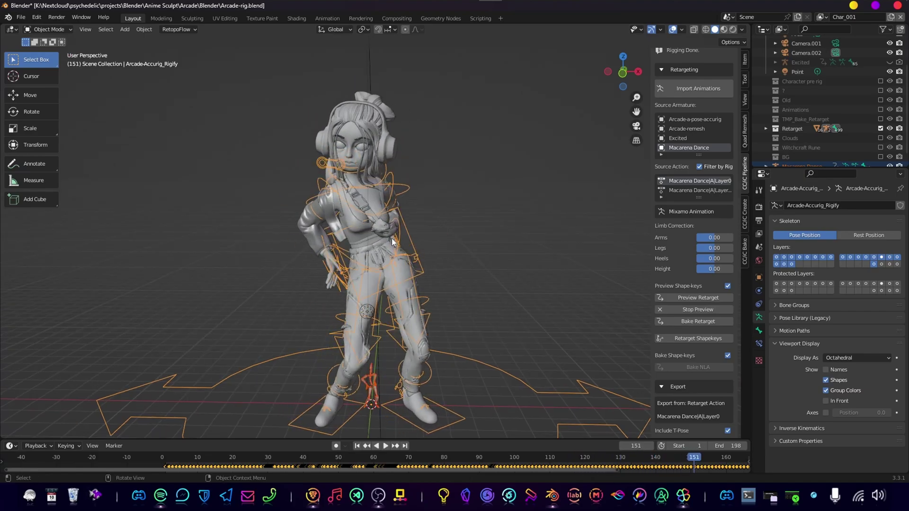
shift+middle_drag(351, 249, 360, 228)
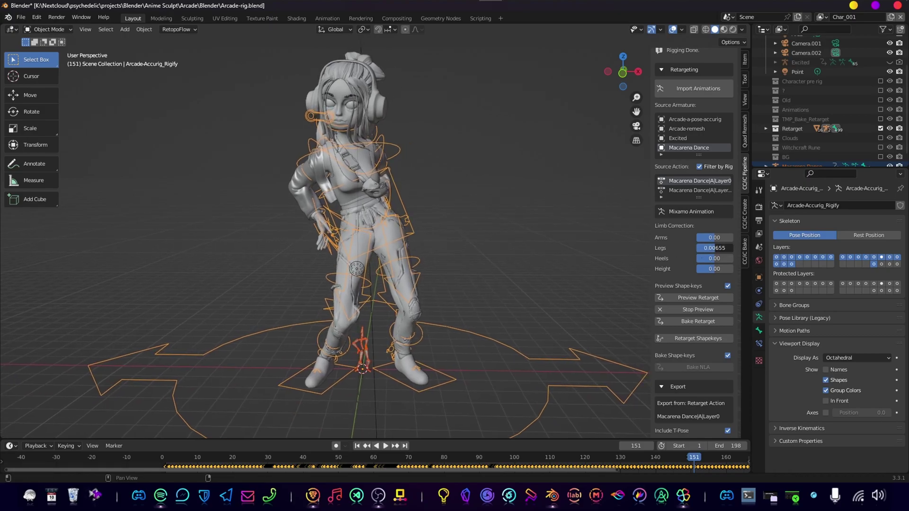
mouse_move(714, 248)
mouse_down()
mouse_move(726, 248)
mouse_move(699, 248)
mouse_move(711, 261)
mouse_up()
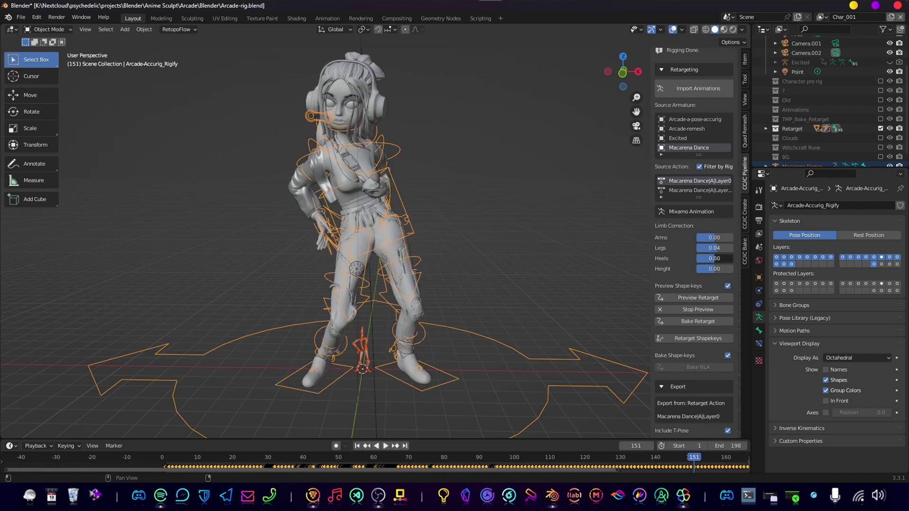
drag(711, 259, 727, 269)
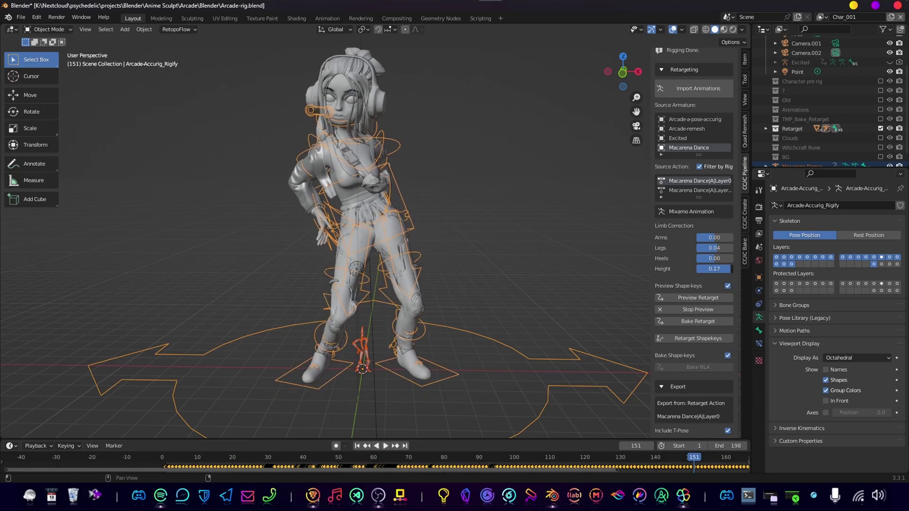
middle_drag(381, 325, 407, 289)
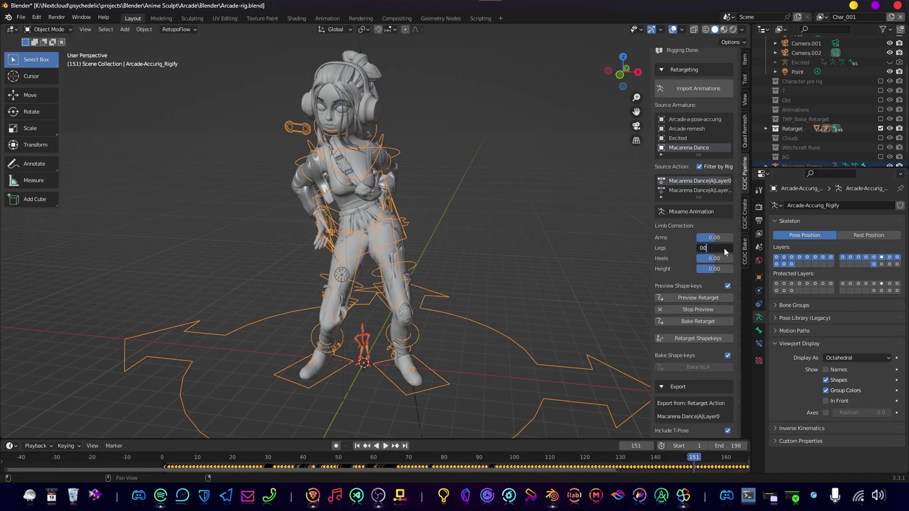
key(Return)
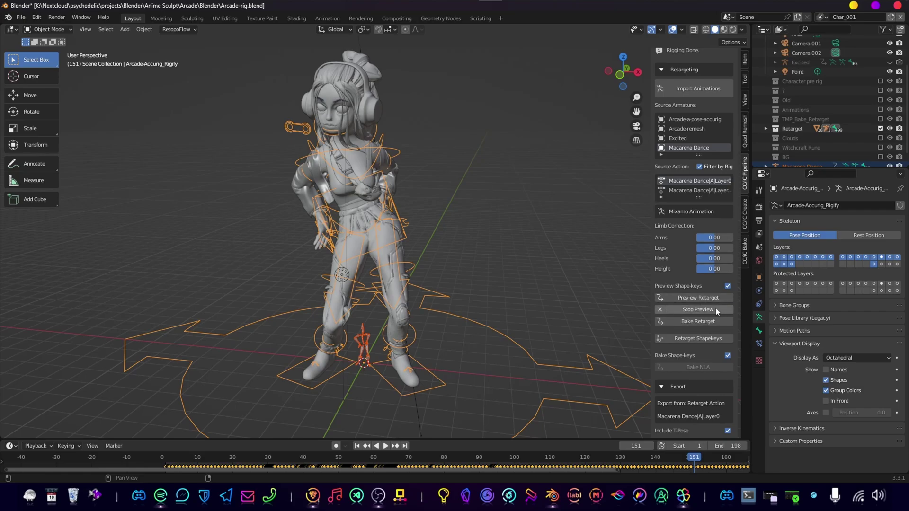
Bake the Macarena retarget onto the Rigify rig, reselect the rig, and play the baked dance
middle_drag(435, 268, 395, 257)
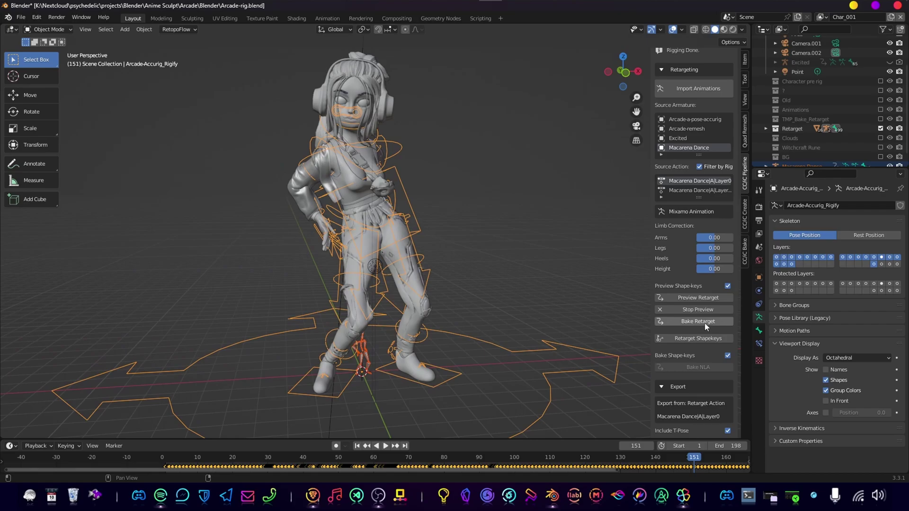
click(598, 226)
middle_drag(519, 252, 379, 266)
click(426, 243)
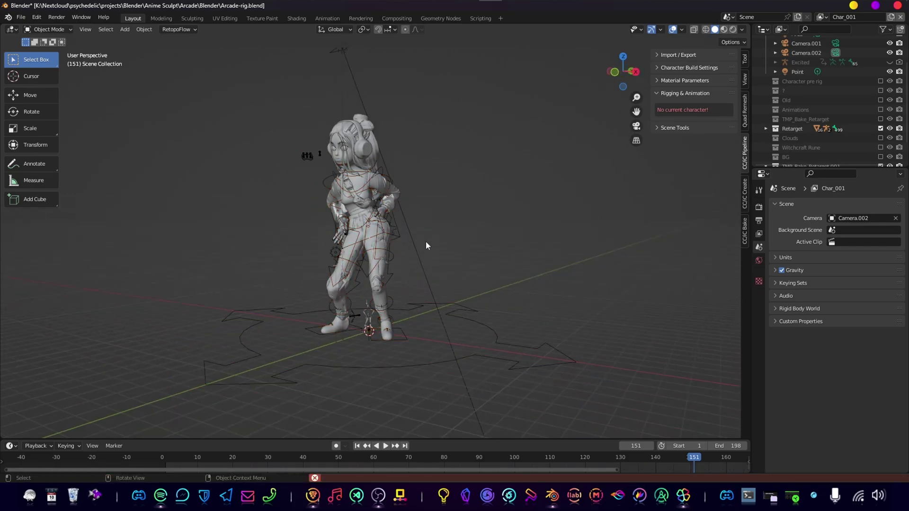
click(393, 260)
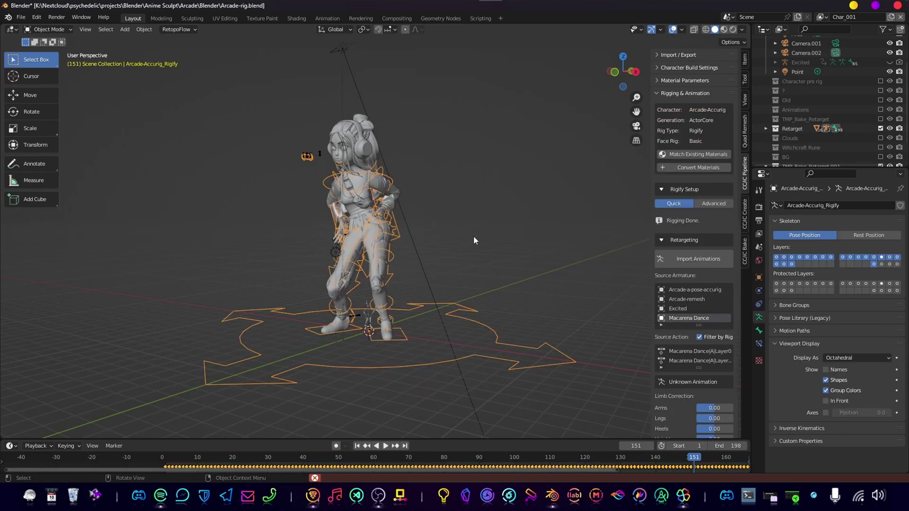
key(space)
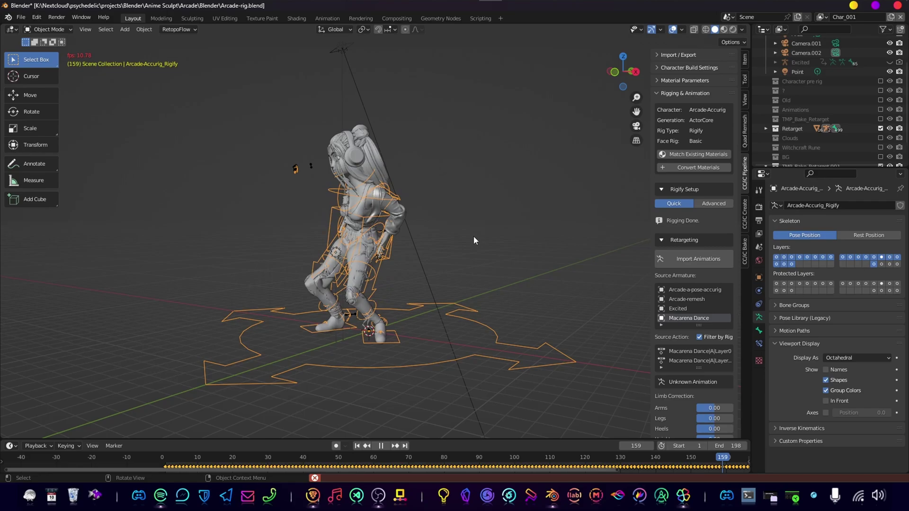